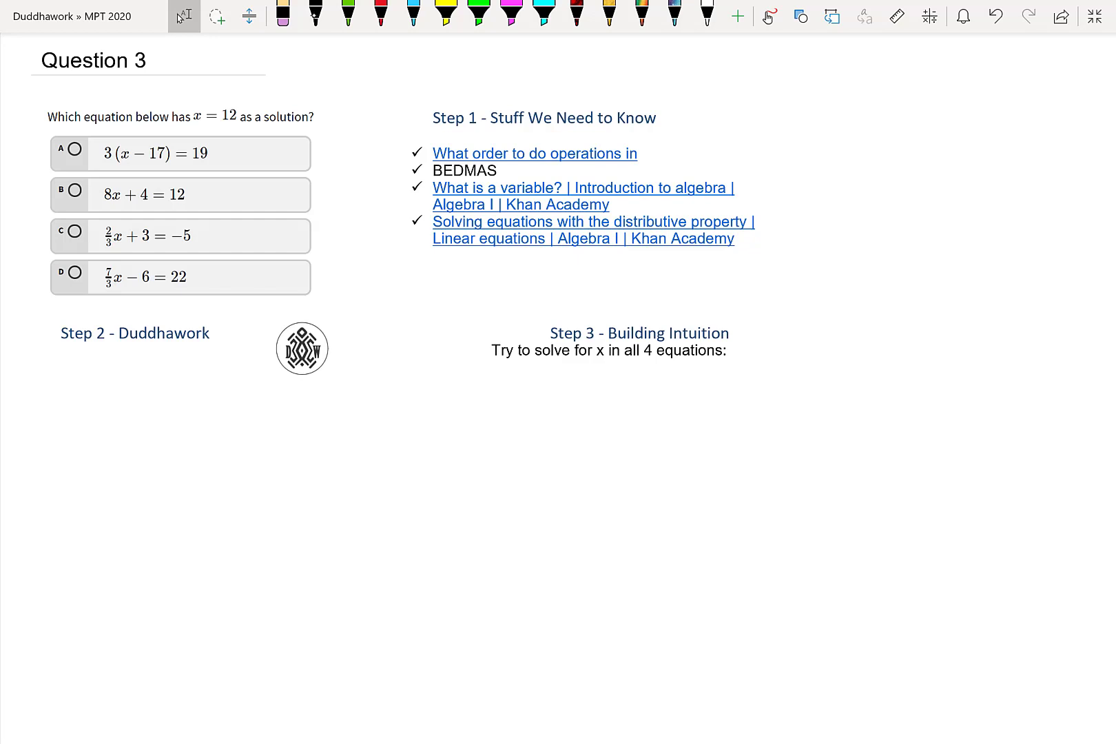
# Underline 'equation' in black ink after undoing an accidental green underline.
pyautogui.click(348, 14)
pyautogui.moveTo(84, 124); pyautogui.dragTo(131, 123)
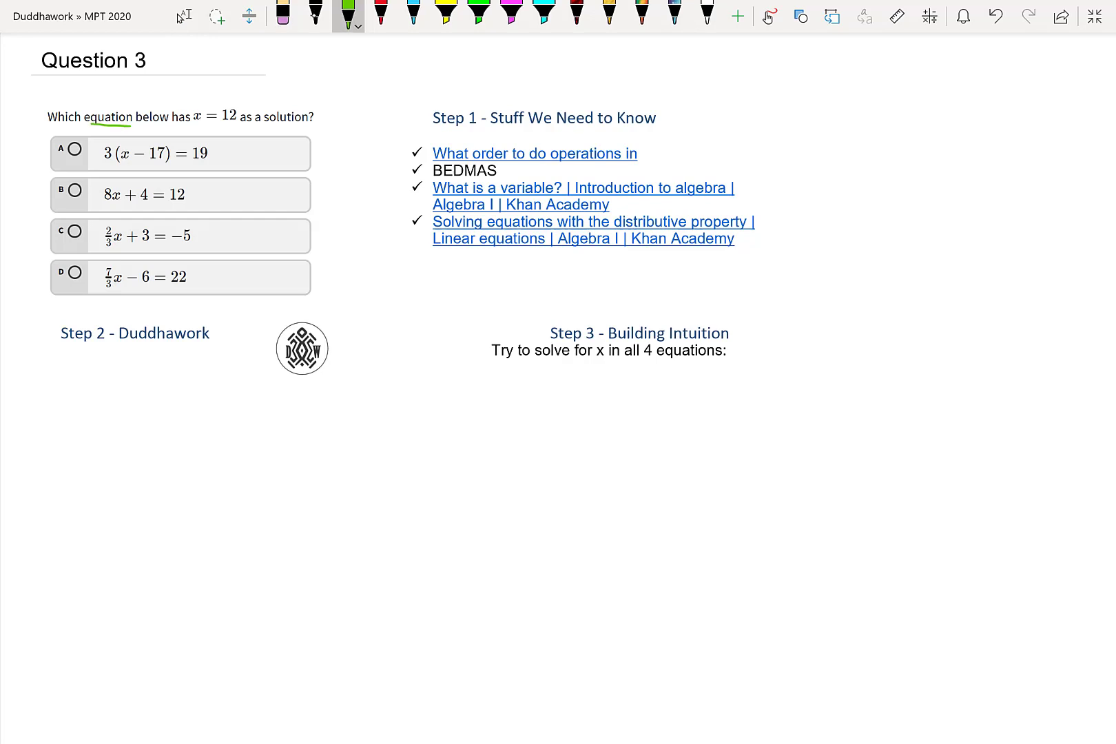
pyautogui.press('Escape')
pyautogui.hotkey('ctrl', 'z')
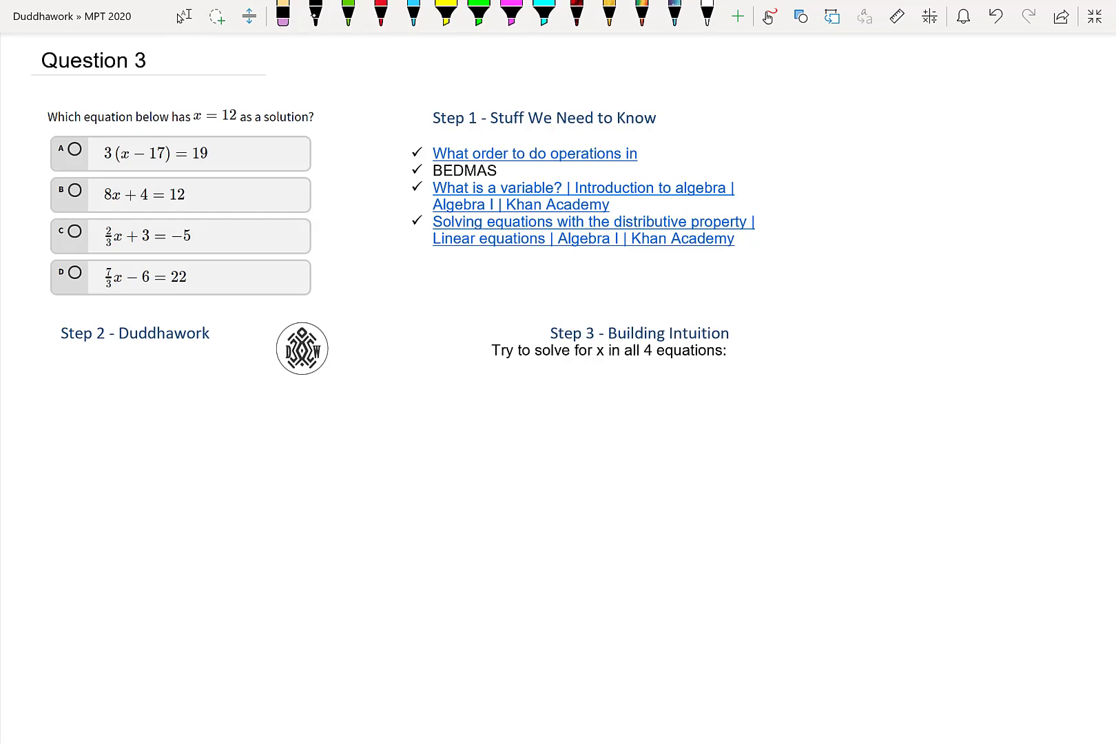
pyautogui.click(315, 14)
pyautogui.moveTo(84, 124)
pyautogui.mouseDown()
pyautogui.moveTo(134, 126)
pyautogui.moveTo(130, 98)
pyautogui.moveTo(178, 91)
pyautogui.mouseUp()
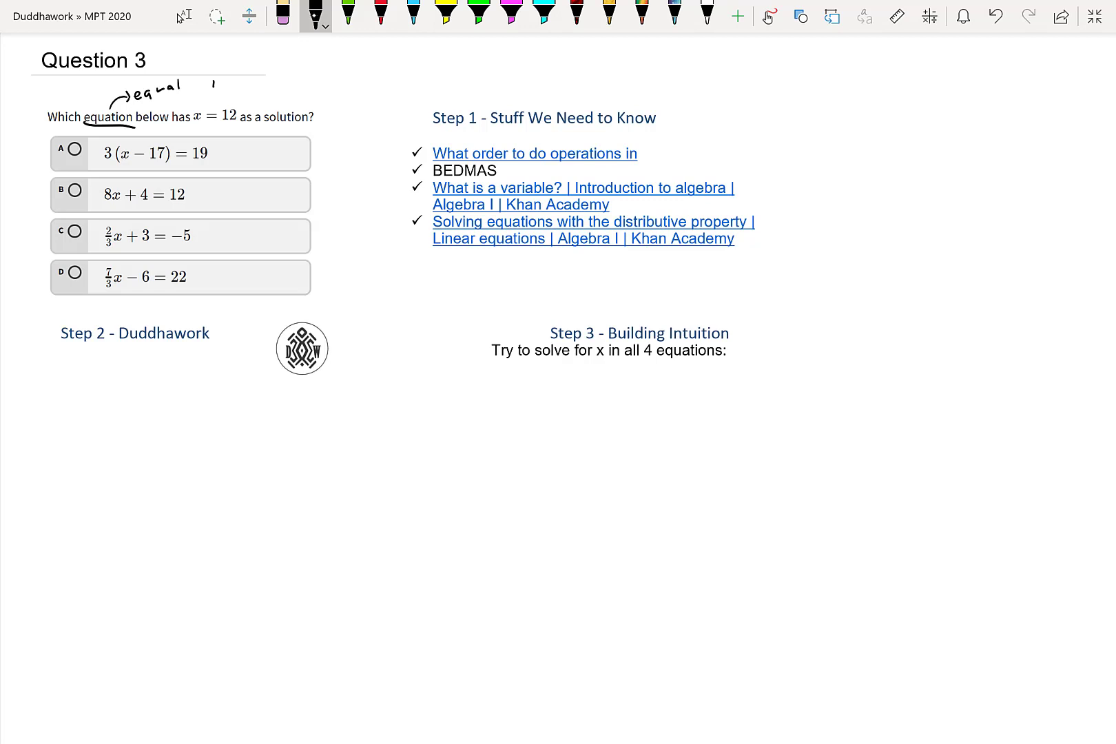
# Write 'LS = RS' above the question, underline 'solution', and add a red 'makes' note.
pyautogui.moveTo(227, 80); pyautogui.dragTo(223, 88)
pyautogui.moveTo(234, 83); pyautogui.dragTo(244, 89)
pyautogui.moveTo(246, 78); pyautogui.dragTo(253, 88)
pyautogui.moveTo(266, 126)
pyautogui.mouseDown()
pyautogui.moveTo(296, 126)
pyautogui.moveTo(263, 122)
pyautogui.mouseUp()
pyautogui.click(381, 14)
pyautogui.moveTo(278, 108)
pyautogui.mouseDown()
pyautogui.moveTo(262, 86)
pyautogui.moveTo(324, 94)
pyautogui.mouseUp()
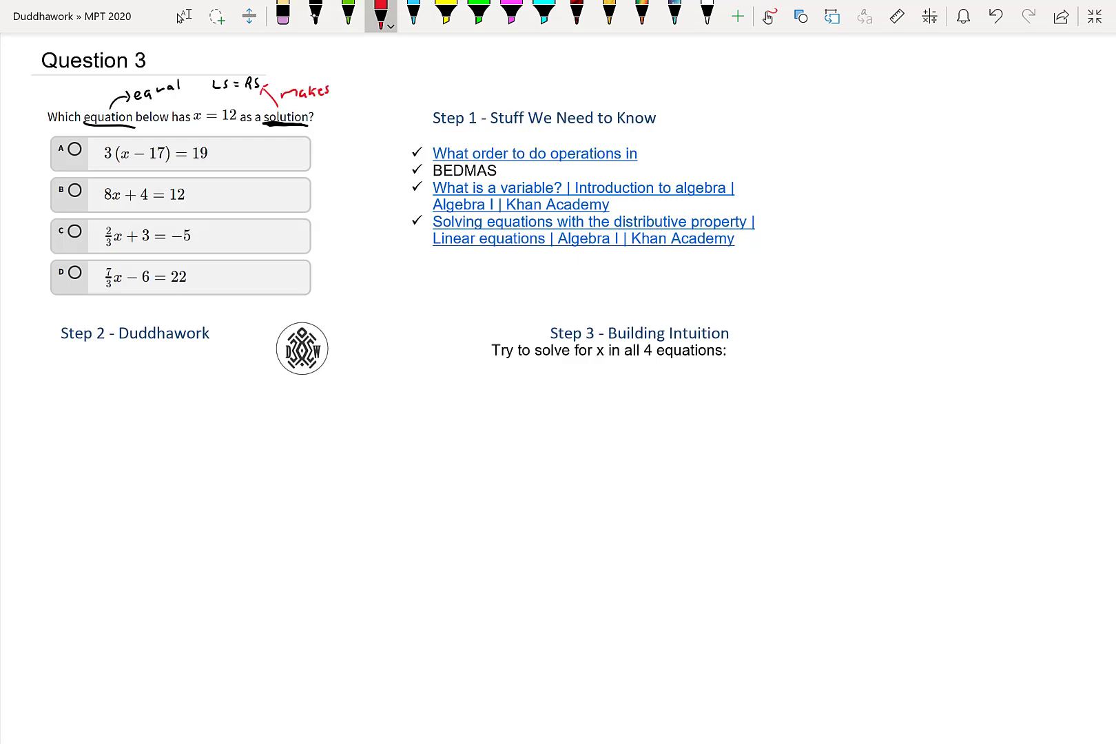
# In green, write 'variable' under x = 12 and 'unknown' under 'solution', and remove a stray mark.
pyautogui.click(347, 13)
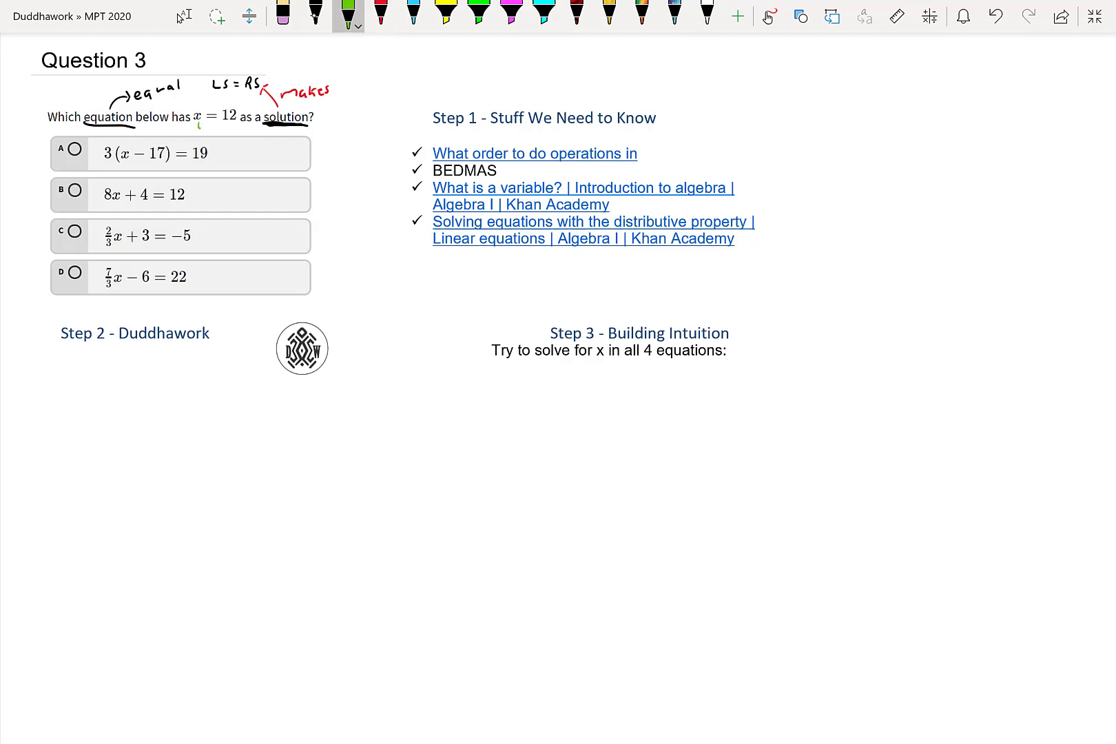
pyautogui.moveTo(200, 121); pyautogui.dragTo(216, 125)
pyautogui.moveTo(254, 129); pyautogui.dragTo(297, 130)
pyautogui.moveTo(267, 138); pyautogui.dragTo(328, 139)
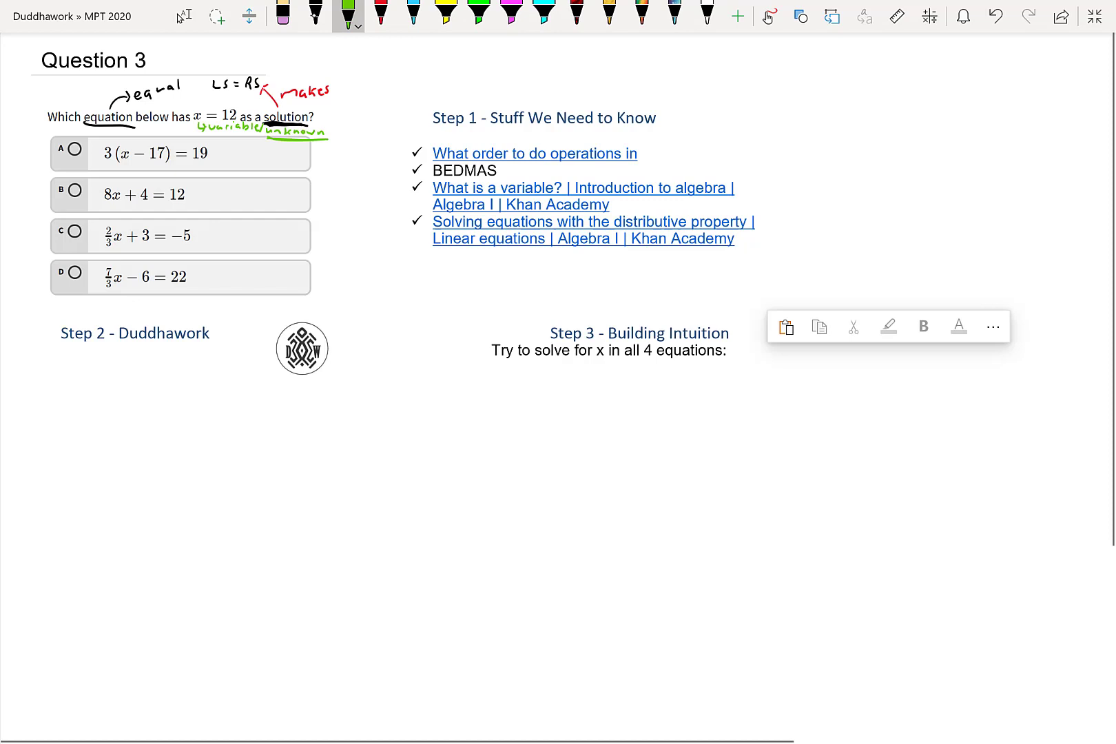
pyautogui.moveTo(395, 182)
pyautogui.mouseDown()
pyautogui.moveTo(399, 193)
pyautogui.moveTo(409, 185)
pyautogui.mouseUp()
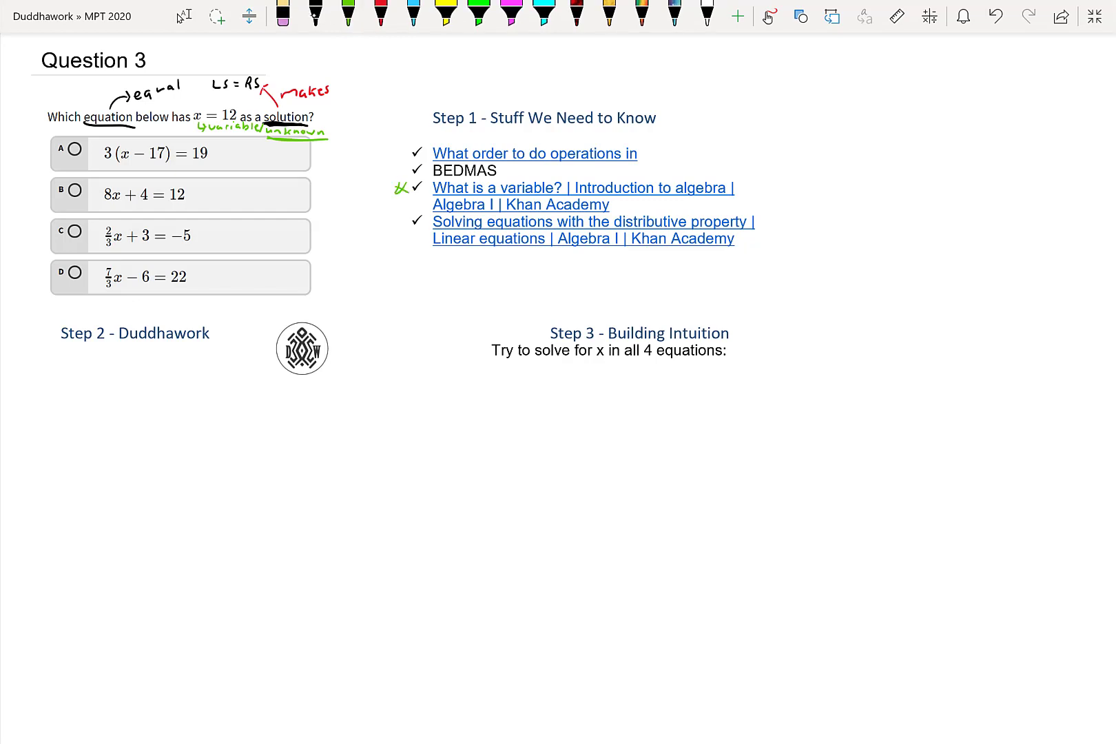
pyautogui.moveTo(395, 183); pyautogui.dragTo(408, 192)
pyautogui.click(315, 14)
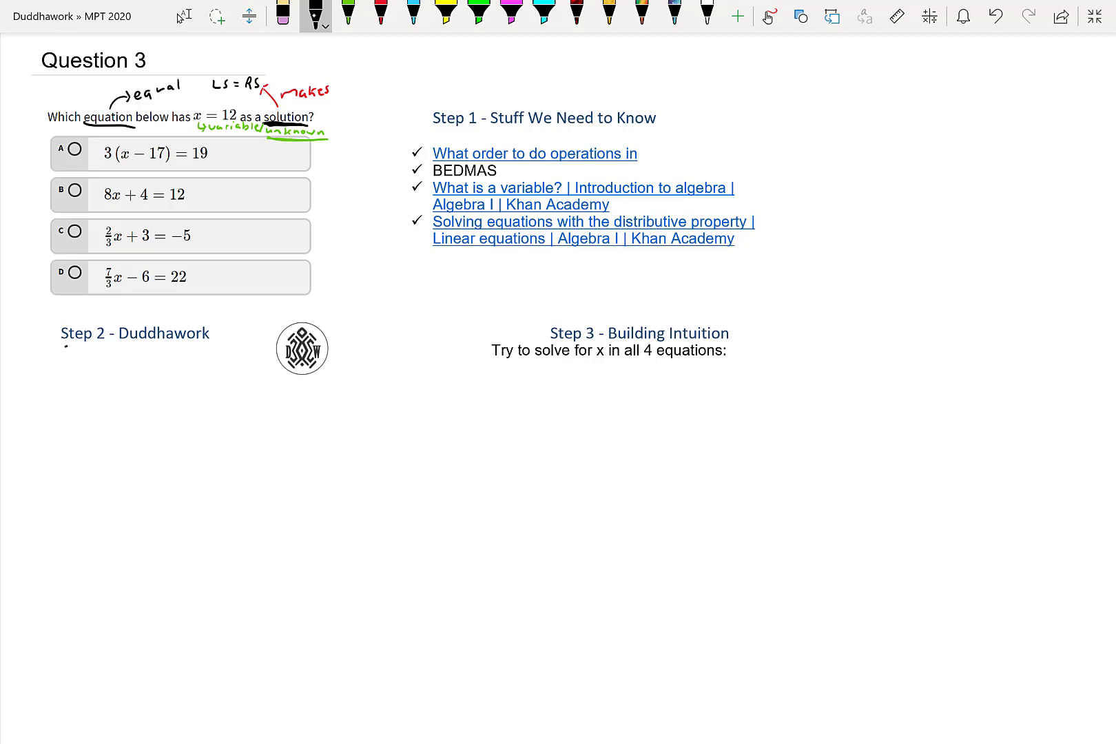
# Write 'Substitution, Sub x=12' under Step 2 and start line A with 3(12 − 17) = 19.
pyautogui.moveTo(69, 347)
pyautogui.mouseDown()
pyautogui.moveTo(64, 357)
pyautogui.moveTo(222, 359)
pyautogui.mouseUp()
pyautogui.moveTo(224, 349); pyautogui.dragTo(233, 359)
pyautogui.moveTo(240, 350); pyautogui.dragTo(252, 351)
pyautogui.moveTo(246, 356); pyautogui.dragTo(272, 357)
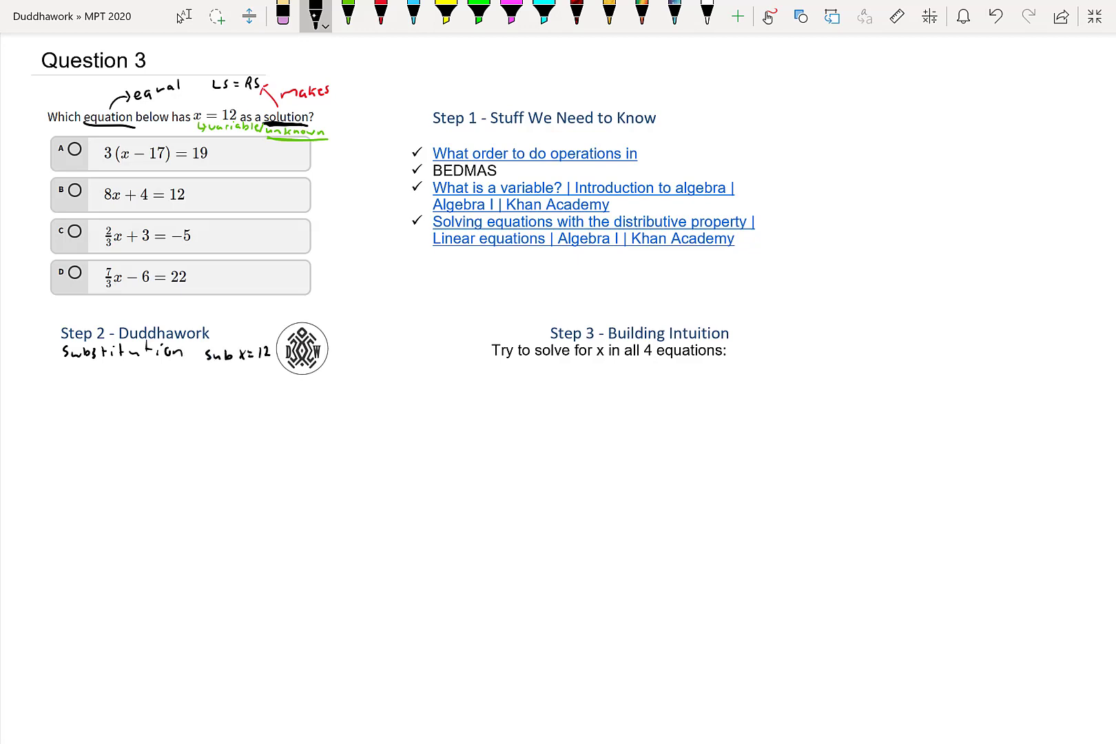
pyautogui.moveTo(30, 388)
pyautogui.mouseDown()
pyautogui.moveTo(36, 373)
pyautogui.moveTo(61, 388)
pyautogui.moveTo(118, 383)
pyautogui.mouseUp()
pyautogui.moveTo(121, 377)
pyautogui.mouseDown()
pyautogui.moveTo(133, 389)
pyautogui.moveTo(176, 387)
pyautogui.mouseUp()
# Highlight in yellow the x in options A–C, the substituted 12, and x = 12.
pyautogui.click(446, 14)
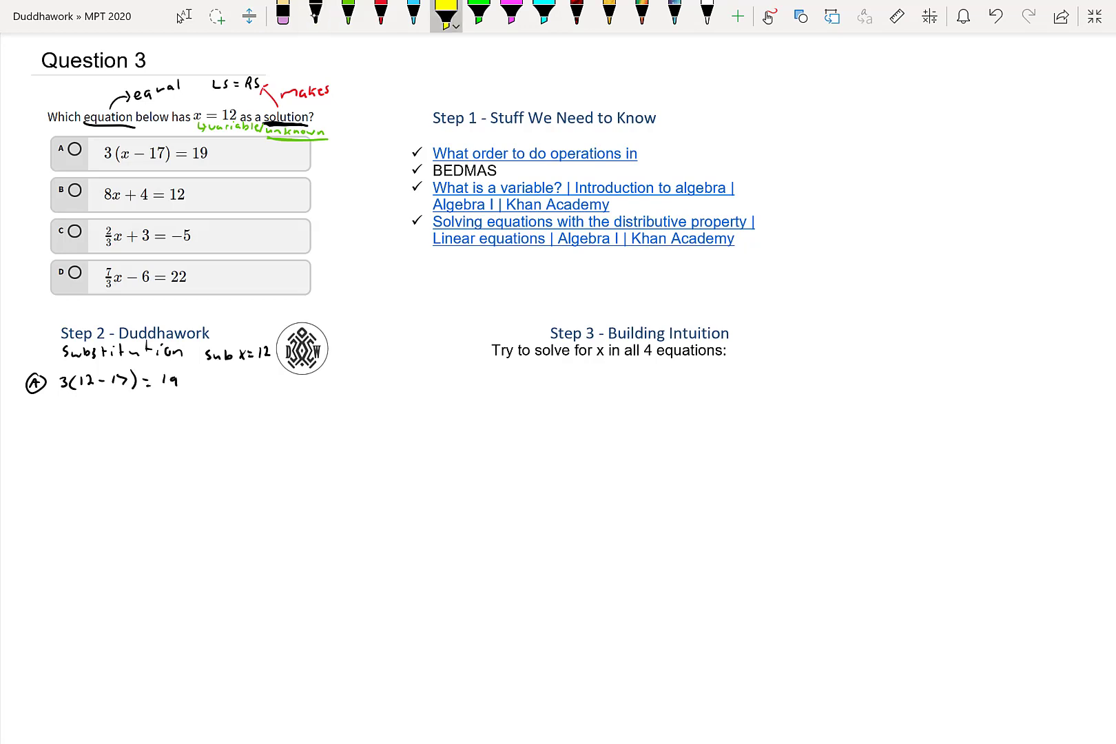
pyautogui.moveTo(131, 144); pyautogui.dragTo(127, 167)
pyautogui.moveTo(88, 370); pyautogui.dragTo(82, 396)
pyautogui.moveTo(116, 186); pyautogui.dragTo(118, 294)
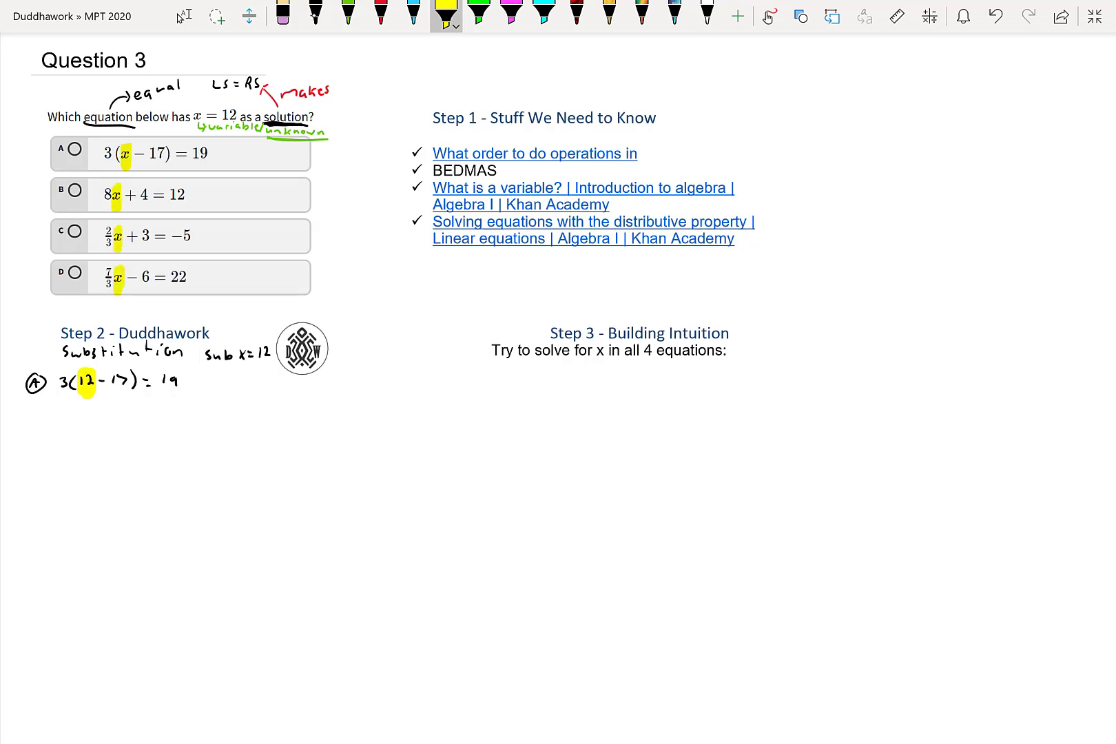
pyautogui.moveTo(195, 115); pyautogui.dragTo(236, 115)
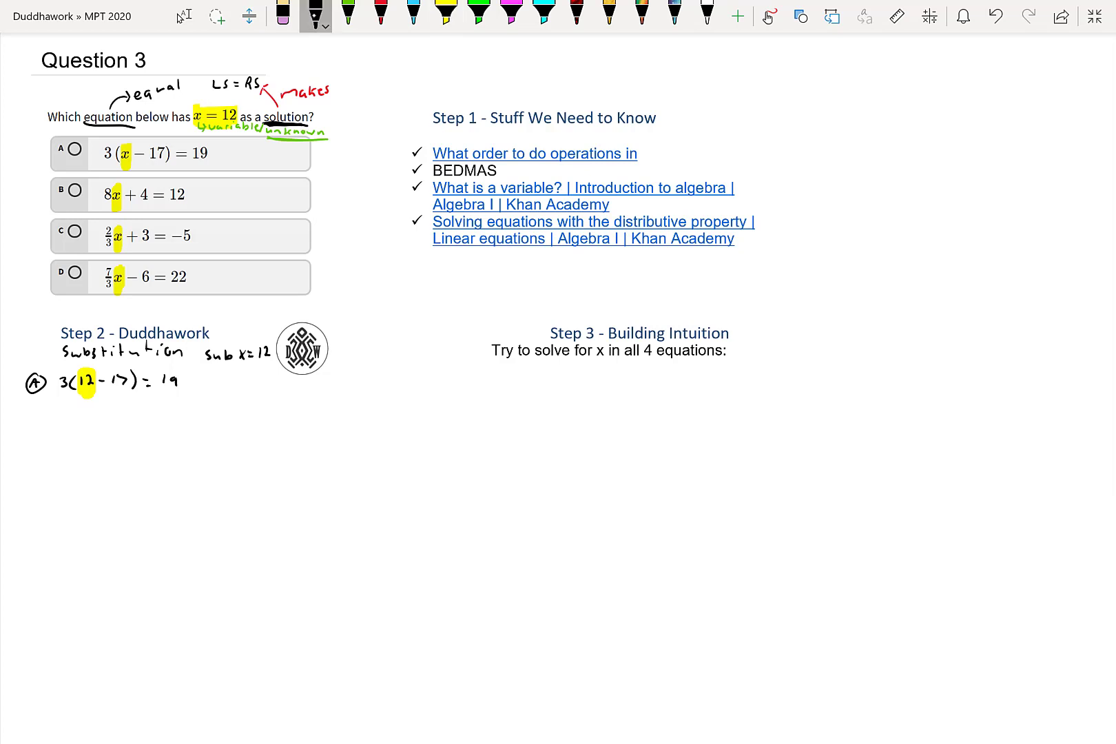
pyautogui.click(315, 14)
# Continue line A with an implies arrow to 3(−5) = 19 and another arrow.
pyautogui.moveTo(202, 383); pyautogui.dragTo(219, 390)
pyautogui.moveTo(213, 378)
pyautogui.mouseDown()
pyautogui.moveTo(215, 396)
pyautogui.moveTo(261, 387)
pyautogui.mouseUp()
pyautogui.moveTo(275, 380)
pyautogui.mouseDown()
pyautogui.moveTo(280, 393)
pyautogui.moveTo(297, 379)
pyautogui.mouseUp()
pyautogui.moveTo(290, 387); pyautogui.dragTo(316, 390)
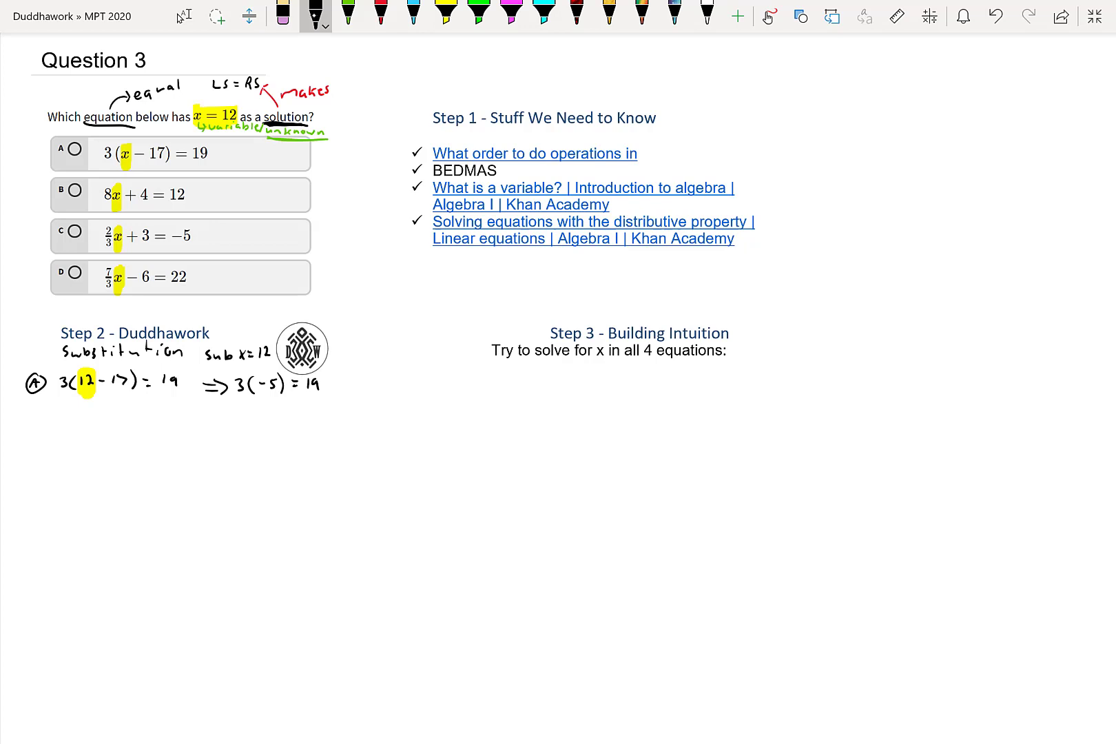
pyautogui.moveTo(337, 377)
pyautogui.mouseDown()
pyautogui.moveTo(338, 389)
pyautogui.moveTo(371, 393)
pyautogui.mouseUp()
# Mark −15 ≠ 19 with a red X, add a question mark over the equals, and begin circled B.
pyautogui.click(380, 14)
pyautogui.moveTo(386, 382)
pyautogui.mouseDown()
pyautogui.moveTo(399, 382)
pyautogui.moveTo(398, 405)
pyautogui.moveTo(452, 399)
pyautogui.mouseUp()
pyautogui.click(316, 14)
pyautogui.click(380, 13)
pyautogui.moveTo(450, 374); pyautogui.dragTo(434, 403)
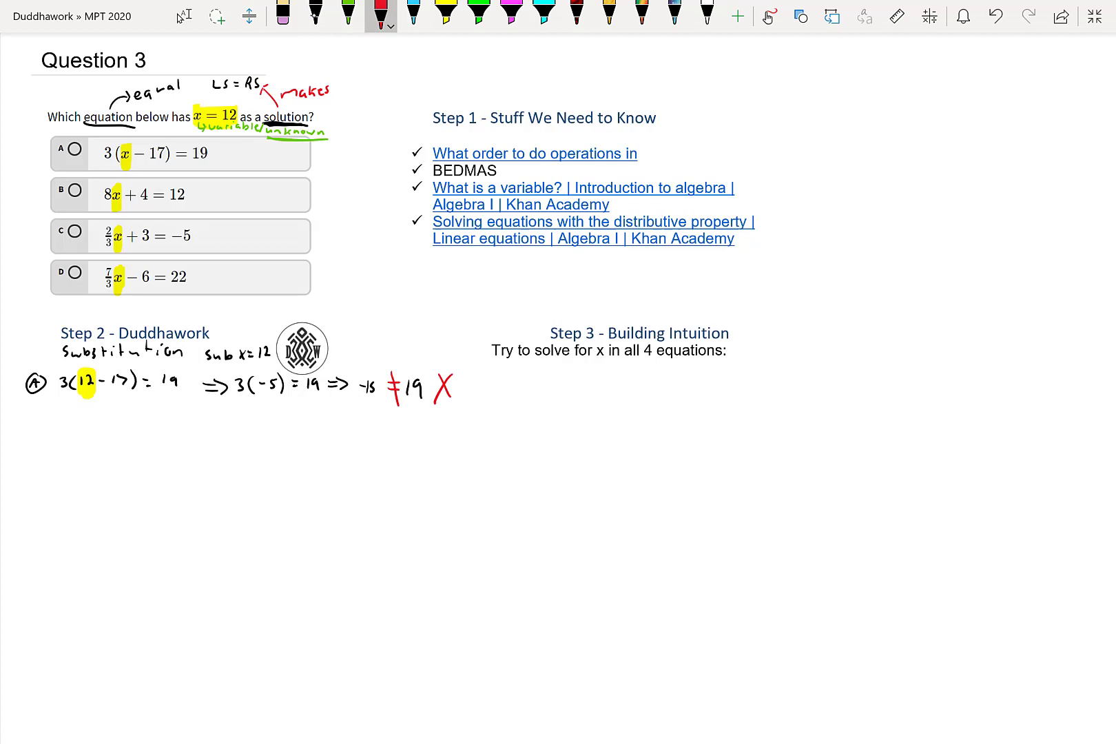
pyautogui.click(315, 14)
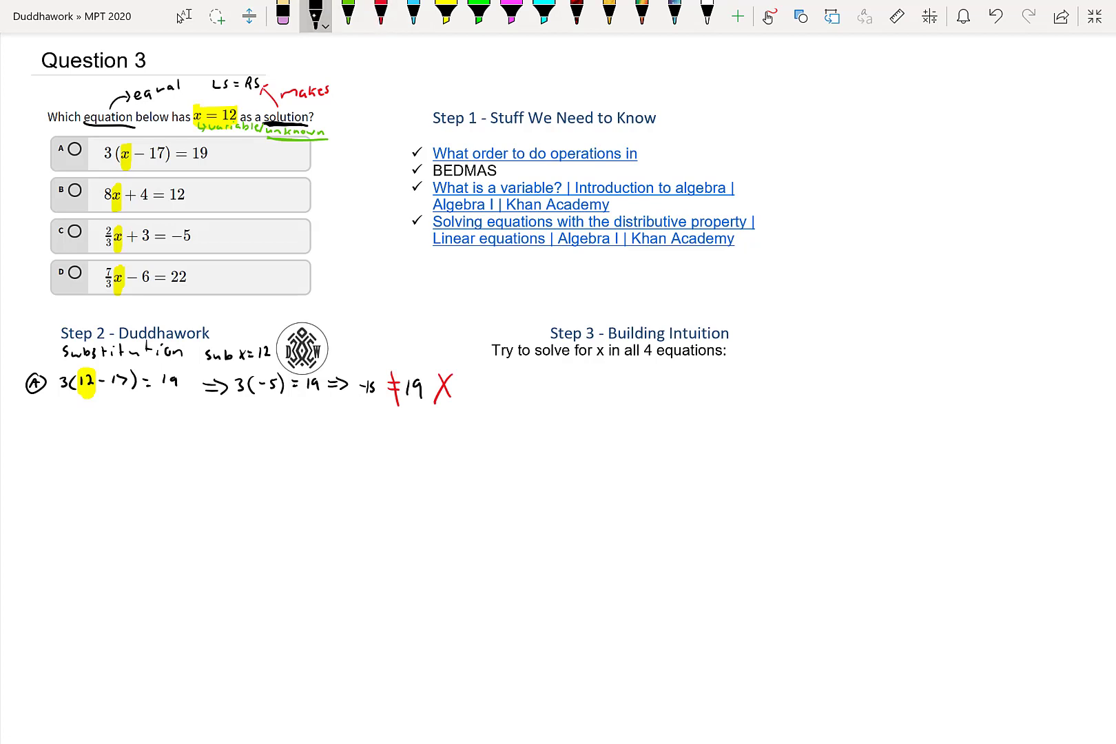
pyautogui.moveTo(142, 362); pyautogui.dragTo(145, 369)
pyautogui.moveTo(32, 420)
pyautogui.mouseDown()
pyautogui.moveTo(31, 436)
pyautogui.moveTo(38, 414)
pyautogui.mouseUp()
# Write line B as 8(12) + 4 ?= 12 followed by an implies arrow.
pyautogui.moveTo(67, 416); pyautogui.dragTo(88, 433)
pyautogui.moveTo(89, 416)
pyautogui.mouseDown()
pyautogui.moveTo(98, 435)
pyautogui.moveTo(122, 421)
pyautogui.mouseUp()
pyautogui.moveTo(119, 415)
pyautogui.mouseDown()
pyautogui.moveTo(119, 427)
pyautogui.moveTo(134, 422)
pyautogui.mouseUp()
pyautogui.moveTo(131, 415)
pyautogui.mouseDown()
pyautogui.moveTo(130, 427)
pyautogui.moveTo(161, 429)
pyautogui.mouseUp()
pyautogui.moveTo(165, 414)
pyautogui.mouseDown()
pyautogui.moveTo(176, 428)
pyautogui.moveTo(203, 416)
pyautogui.mouseUp()
pyautogui.click(192, 416)
pyautogui.moveTo(191, 426); pyautogui.dragTo(200, 430)
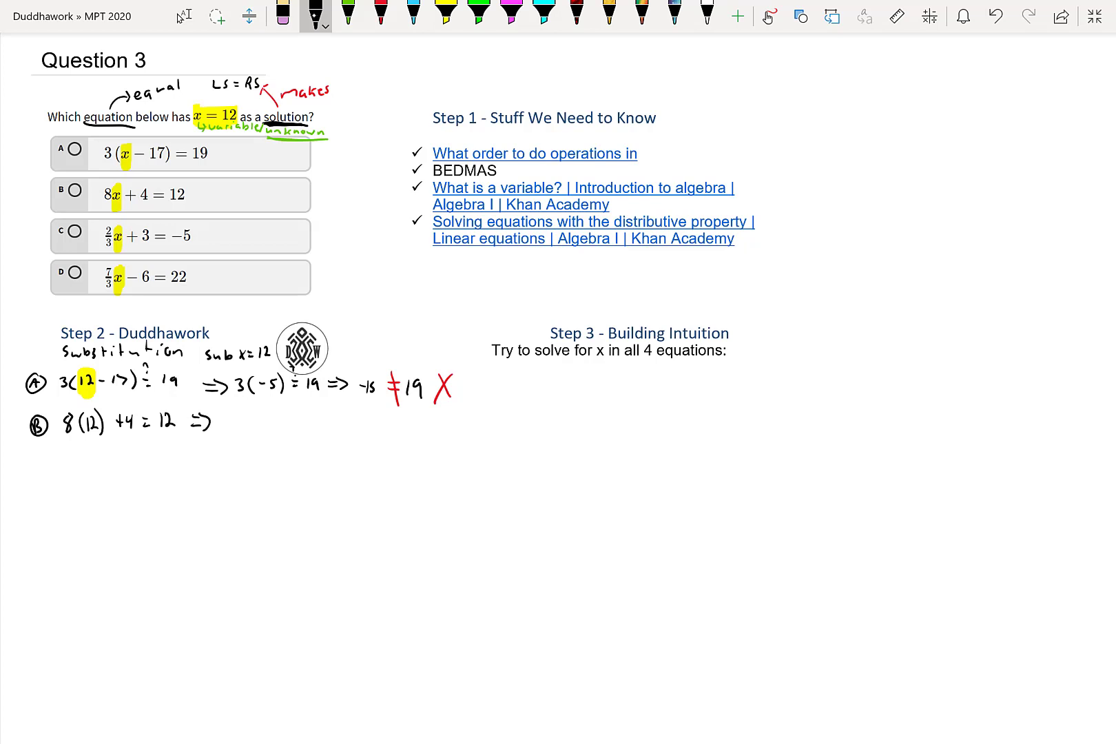
# Continue line B with 96 + 4 ?= 12 ⇒ 100.
pyautogui.moveTo(235, 415)
pyautogui.mouseDown()
pyautogui.moveTo(233, 434)
pyautogui.moveTo(257, 425)
pyautogui.mouseUp()
pyautogui.moveTo(255, 420); pyautogui.dragTo(254, 431)
pyautogui.moveTo(263, 418); pyautogui.dragTo(271, 423)
pyautogui.moveTo(267, 418)
pyautogui.mouseDown()
pyautogui.moveTo(267, 431)
pyautogui.moveTo(290, 421)
pyautogui.mouseUp()
pyautogui.moveTo(282, 428)
pyautogui.mouseDown()
pyautogui.moveTo(285, 414)
pyautogui.moveTo(315, 431)
pyautogui.mouseUp()
pyautogui.moveTo(352, 418)
pyautogui.mouseDown()
pyautogui.moveTo(354, 433)
pyautogui.moveTo(372, 431)
pyautogui.mouseUp()
pyautogui.moveTo(379, 420)
pyautogui.mouseDown()
pyautogui.moveTo(425, 432)
pyautogui.moveTo(407, 421)
pyautogui.mouseUp()
# Mark 100 ≠ 12 wrong with a red X and begin a circled C.
pyautogui.click(381, 15)
pyautogui.moveTo(394, 428); pyautogui.dragTo(449, 435)
pyautogui.moveTo(449, 417); pyautogui.dragTo(435, 436)
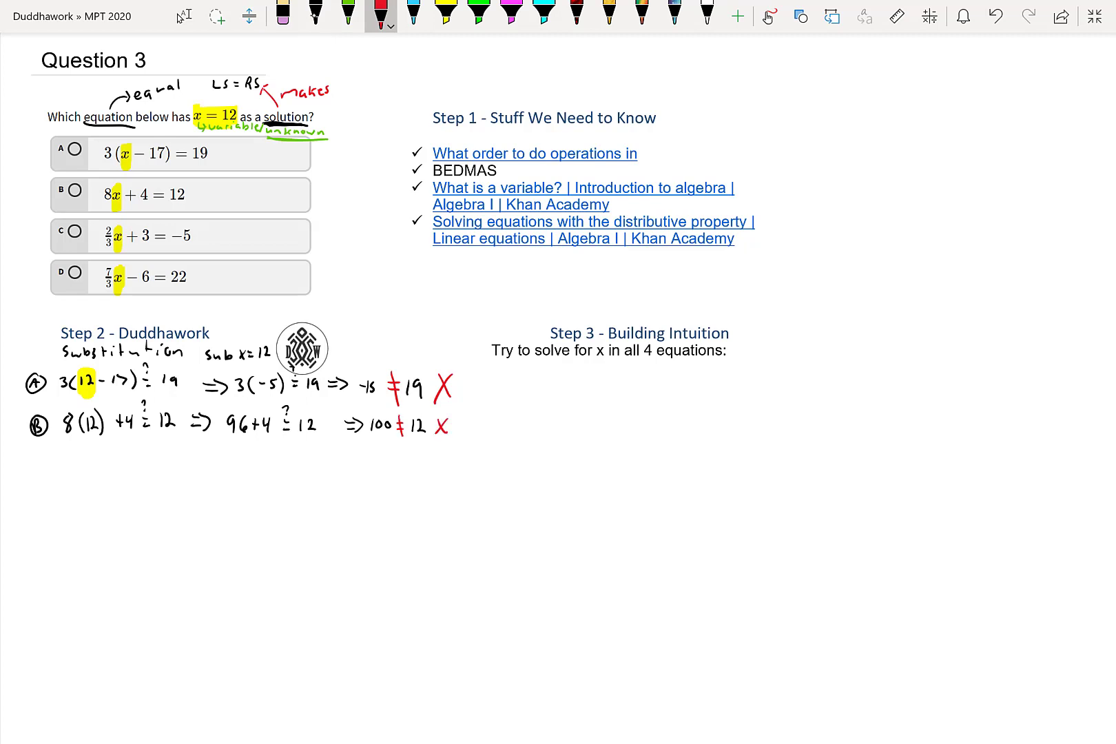
pyautogui.click(316, 15)
pyautogui.moveTo(43, 453)
pyautogui.mouseDown()
pyautogui.moveTo(40, 472)
pyautogui.moveTo(80, 463)
pyautogui.moveTo(73, 485)
pyautogui.moveTo(92, 475)
pyautogui.mouseUp()
# Write line C as 2/3(12) + 3 ?= −5 ⇒.
pyautogui.moveTo(101, 459); pyautogui.dragTo(115, 473)
pyautogui.moveTo(130, 457); pyautogui.dragTo(136, 463)
pyautogui.moveTo(139, 455); pyautogui.dragTo(141, 470)
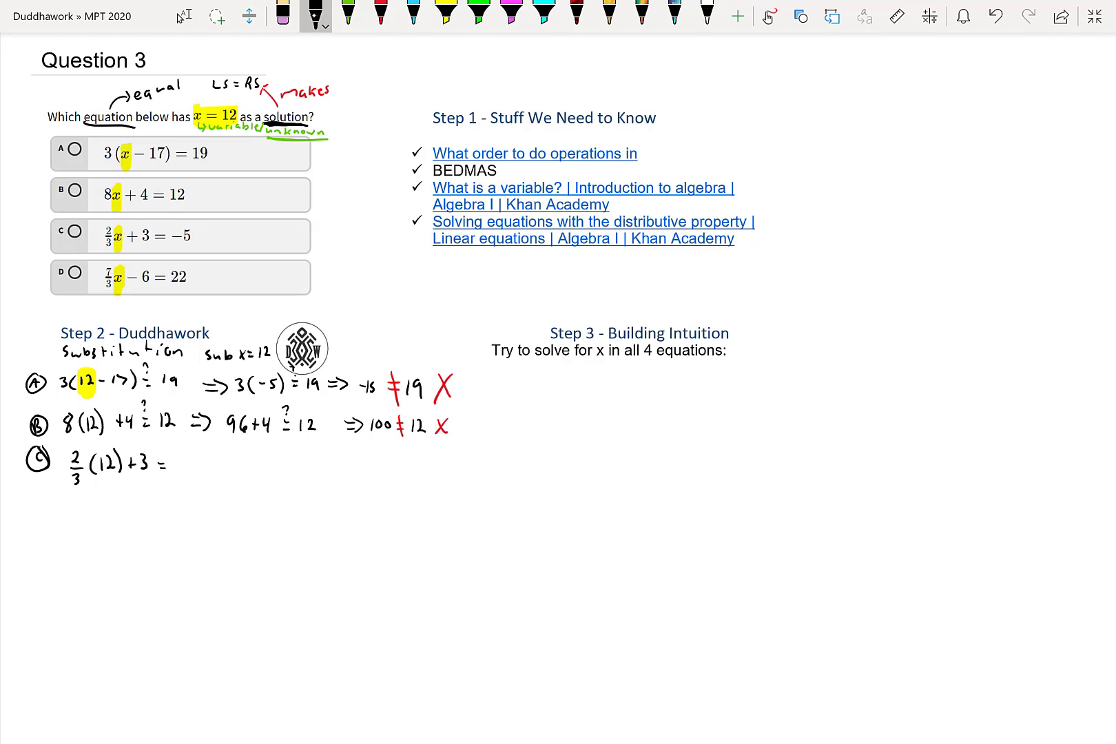
pyautogui.moveTo(186, 459)
pyautogui.mouseDown()
pyautogui.moveTo(179, 469)
pyautogui.moveTo(208, 462)
pyautogui.mouseUp()
pyautogui.moveTo(201, 466); pyautogui.dragTo(212, 466)
pyautogui.moveTo(99, 477); pyautogui.dragTo(113, 480)
# Cancel the 3 in 2/3 with a green stroke, undoing two black slips.
pyautogui.moveTo(88, 471); pyautogui.dragTo(78, 481)
pyautogui.hotkey('ctrl', 'z')
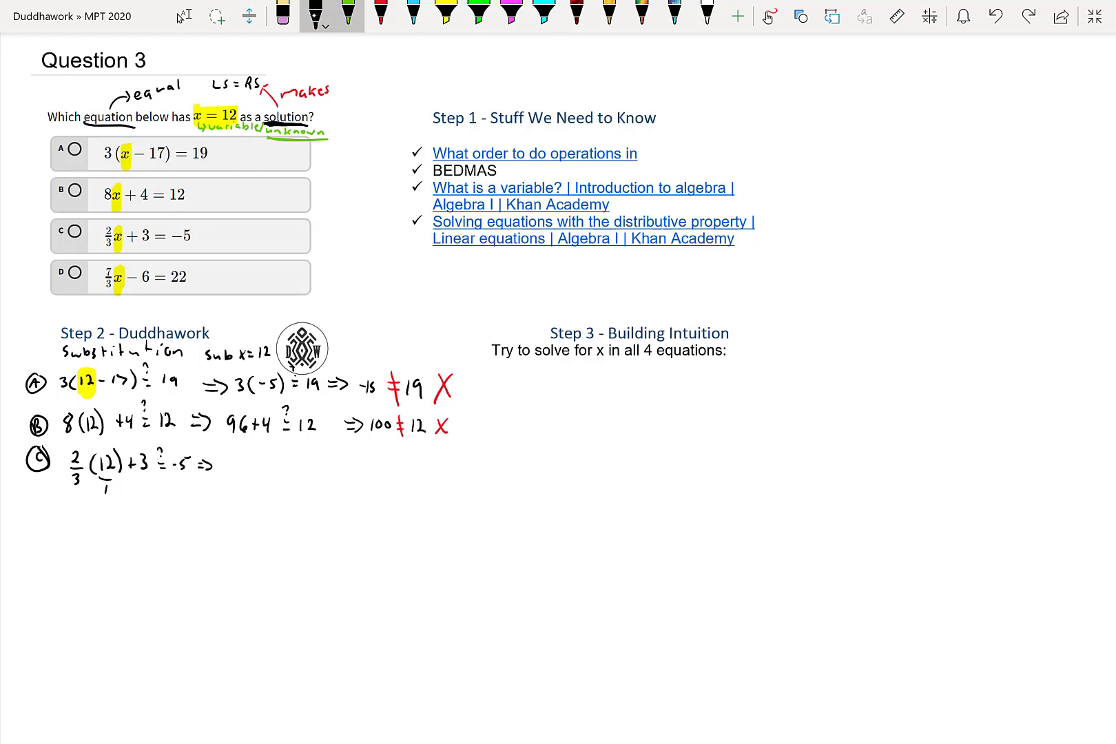
pyautogui.moveTo(71, 486); pyautogui.dragTo(85, 471)
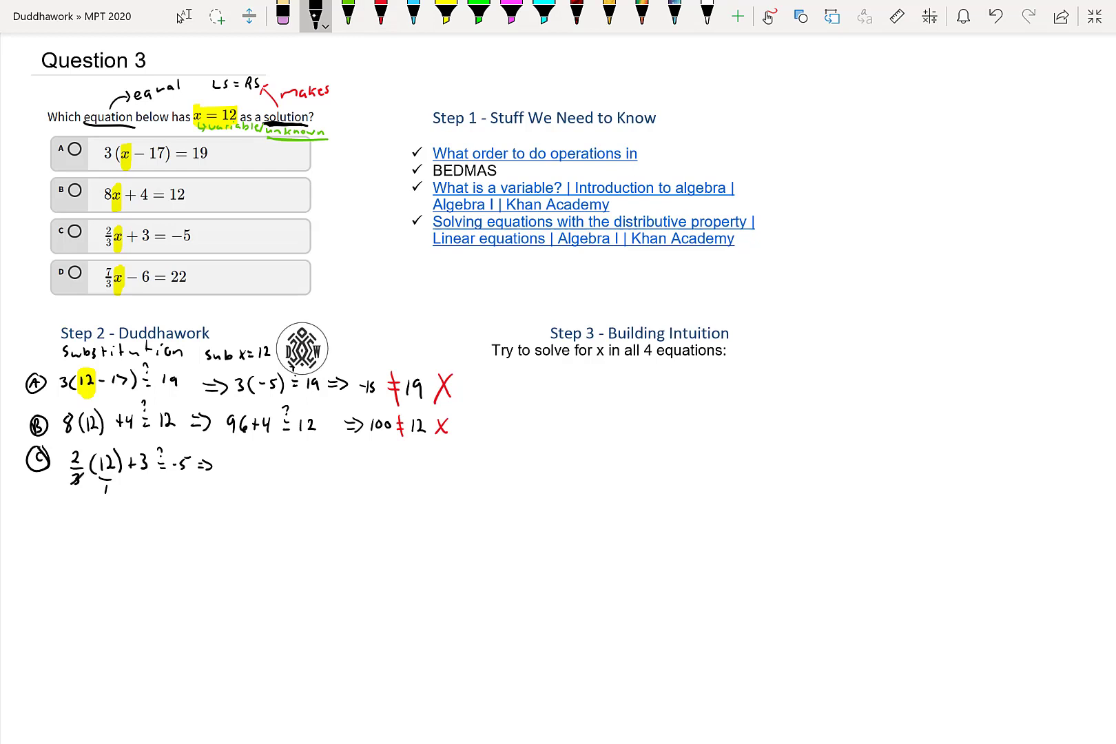
pyautogui.hotkey('ctrl', 'z')
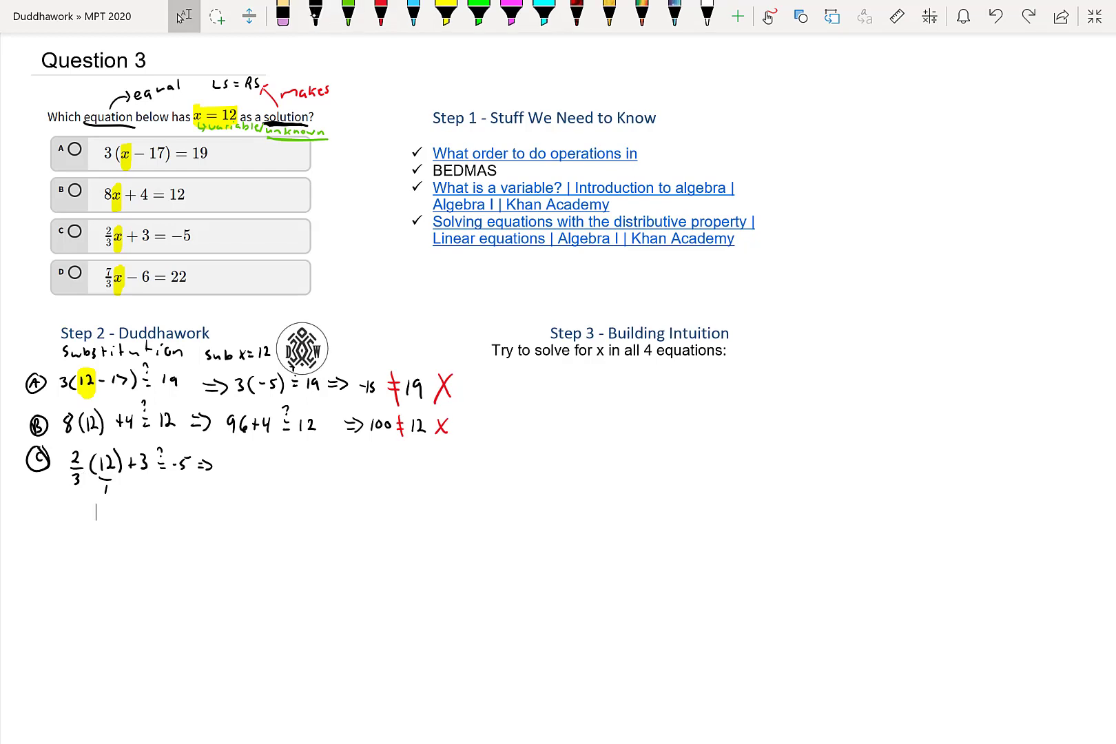
pyautogui.click(348, 14)
pyautogui.moveTo(67, 486)
pyautogui.mouseDown()
pyautogui.moveTo(83, 471)
pyautogui.moveTo(81, 502)
pyautogui.moveTo(113, 457)
pyautogui.mouseUp()
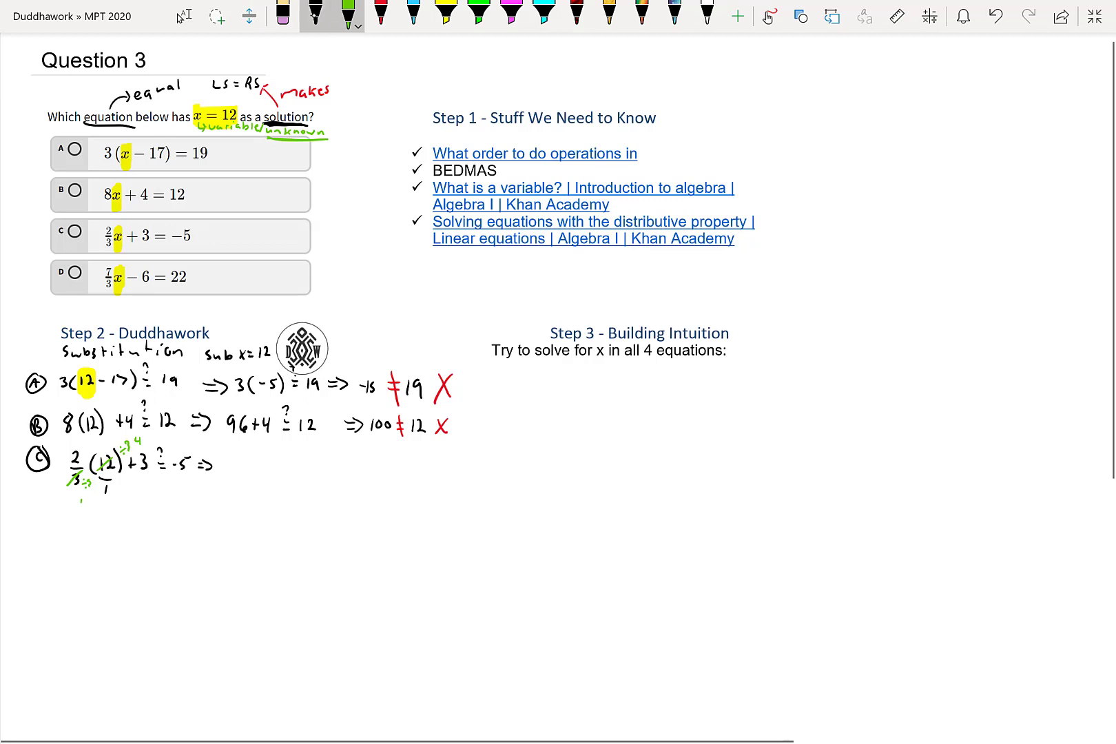
pyautogui.click(316, 13)
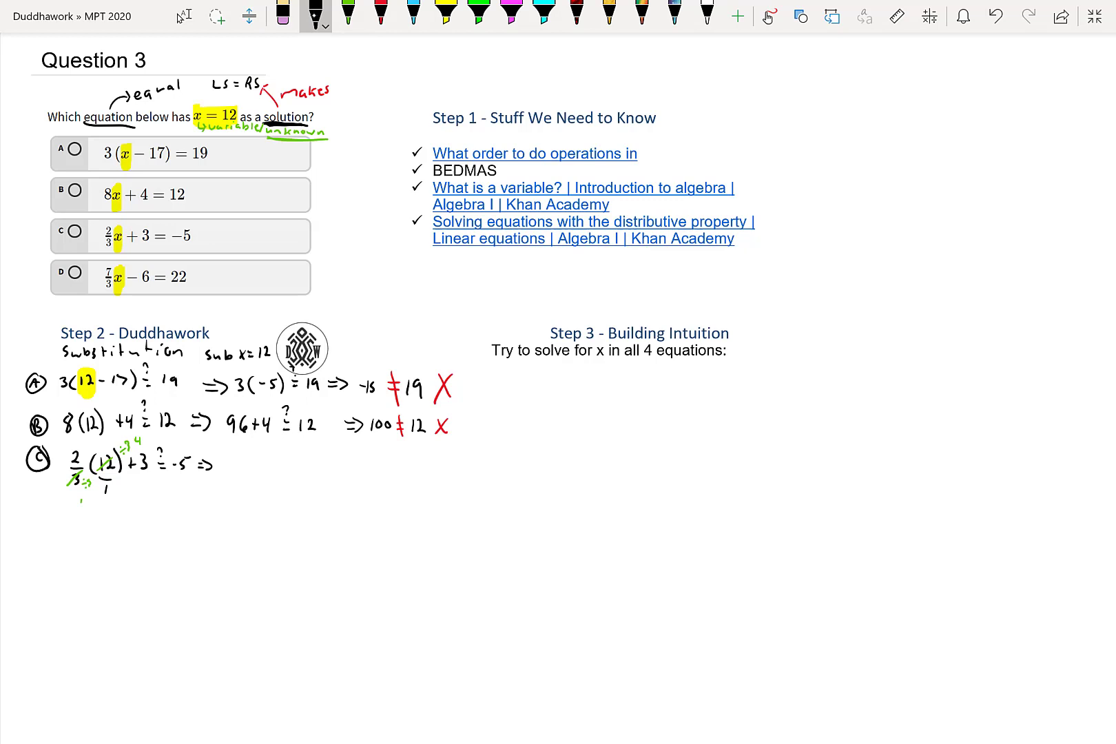
# Simplify line C to 8 + 3 ⇒ 11 and mark 11 ≠ −5 wrong with a red X.
pyautogui.moveTo(233, 456)
pyautogui.mouseDown()
pyautogui.moveTo(227, 469)
pyautogui.moveTo(232, 458)
pyautogui.moveTo(251, 464)
pyautogui.mouseUp()
pyautogui.moveTo(247, 460); pyautogui.dragTo(293, 469)
pyautogui.moveTo(340, 463); pyautogui.dragTo(352, 463)
pyautogui.moveTo(341, 469); pyautogui.dragTo(353, 469)
pyautogui.moveTo(350, 458)
pyautogui.mouseDown()
pyautogui.moveTo(351, 472)
pyautogui.moveTo(369, 469)
pyautogui.mouseUp()
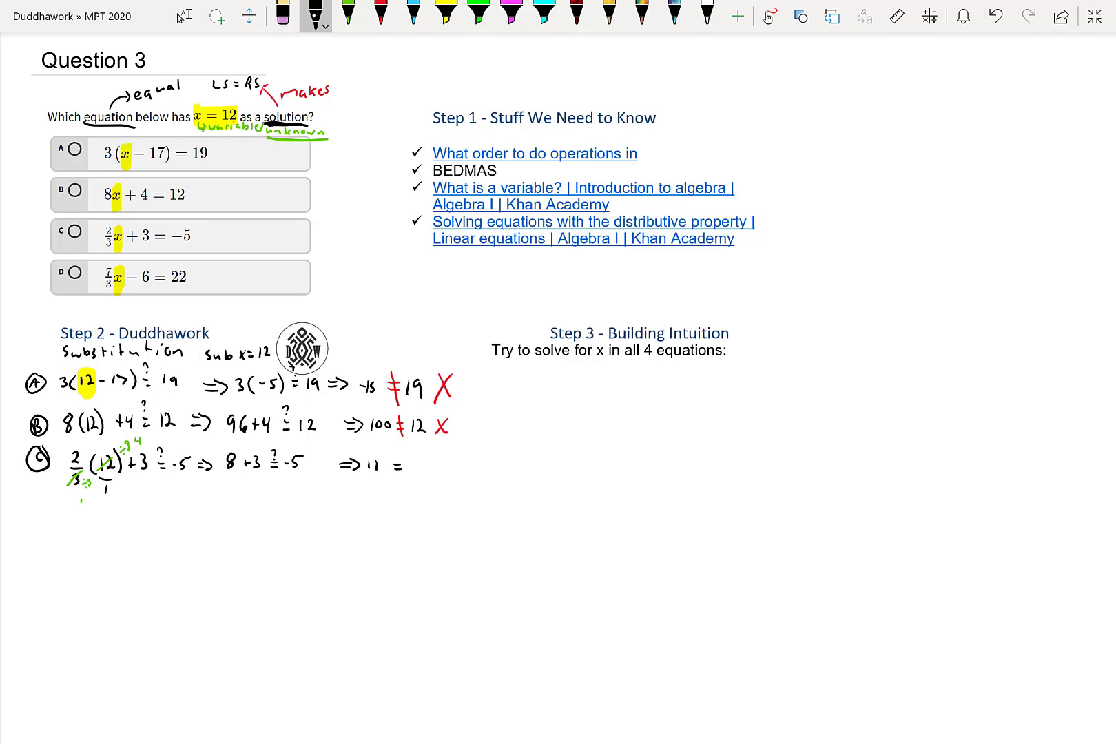
pyautogui.hotkey('ctrl', 'z')
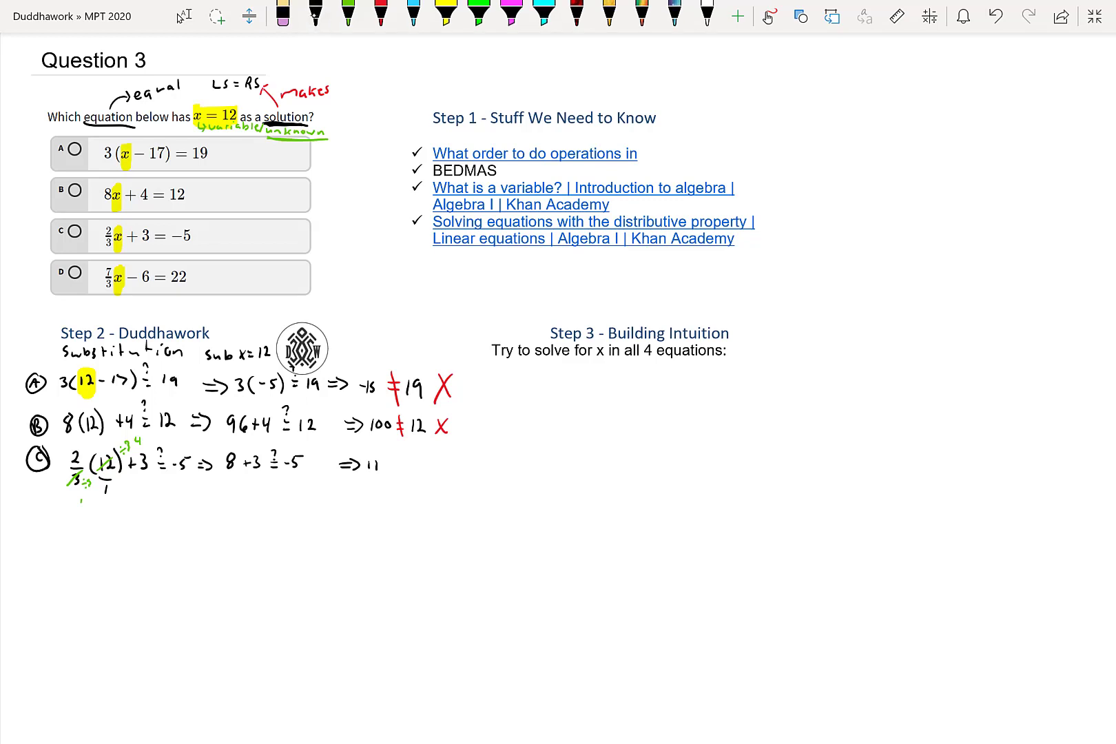
pyautogui.click(315, 14)
pyautogui.moveTo(409, 467)
pyautogui.mouseDown()
pyautogui.moveTo(417, 471)
pyautogui.moveTo(398, 461)
pyautogui.mouseUp()
pyautogui.click(381, 13)
pyautogui.moveTo(388, 466); pyautogui.dragTo(448, 477)
pyautogui.moveTo(447, 461); pyautogui.dragTo(436, 477)
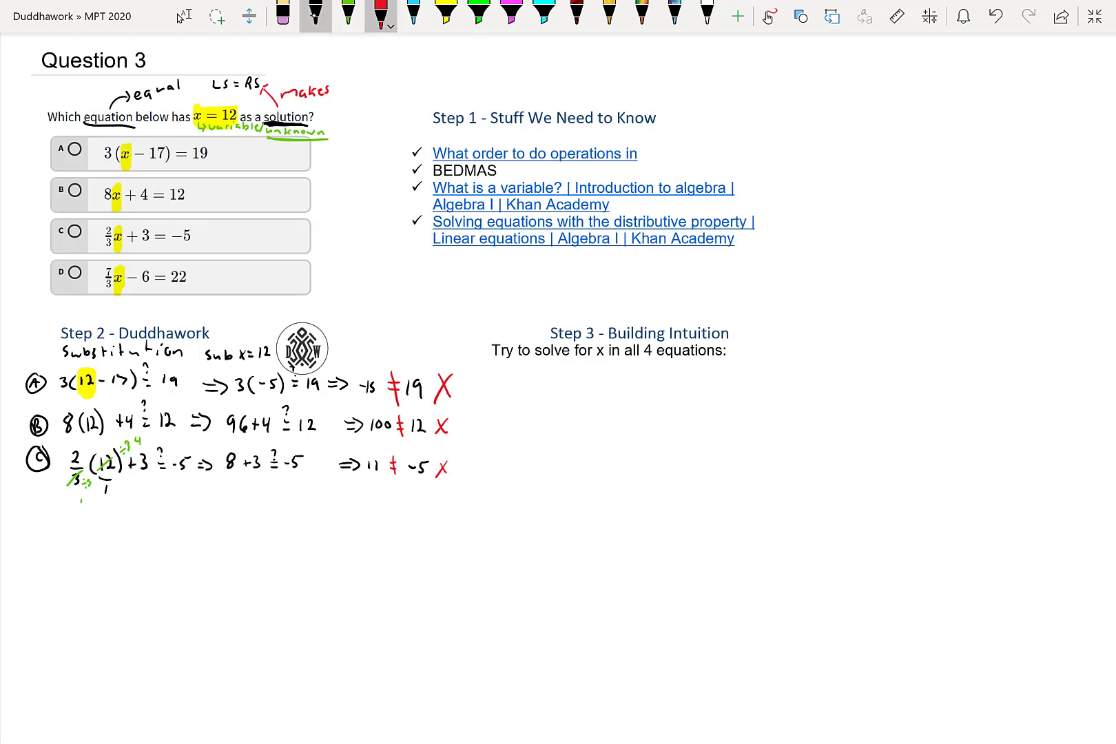
# Write circled D and 7/3(12) − 6 ?= 22 ⇒ in black.
pyautogui.click(315, 14)
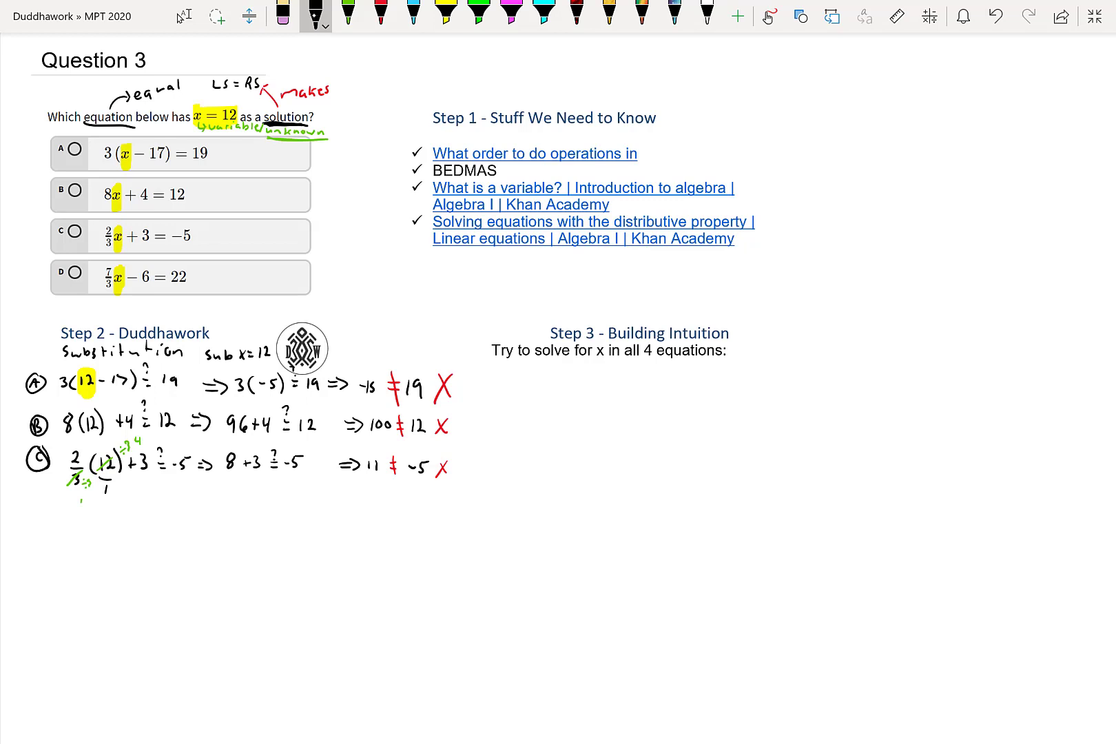
pyautogui.moveTo(38, 513)
pyautogui.mouseDown()
pyautogui.moveTo(40, 534)
pyautogui.moveTo(49, 503)
pyautogui.mouseUp()
pyautogui.moveTo(77, 515); pyautogui.dragTo(84, 527)
pyautogui.moveTo(76, 531)
pyautogui.mouseDown()
pyautogui.moveTo(91, 534)
pyautogui.moveTo(87, 543)
pyautogui.moveTo(124, 526)
pyautogui.moveTo(104, 523)
pyautogui.moveTo(107, 533)
pyautogui.mouseUp()
pyautogui.moveTo(123, 514)
pyautogui.mouseDown()
pyautogui.moveTo(124, 532)
pyautogui.moveTo(164, 527)
pyautogui.mouseUp()
pyautogui.moveTo(175, 520)
pyautogui.mouseDown()
pyautogui.moveTo(171, 533)
pyautogui.moveTo(194, 522)
pyautogui.moveTo(206, 531)
pyautogui.mouseUp()
pyautogui.moveTo(206, 519)
pyautogui.mouseDown()
pyautogui.moveTo(208, 530)
pyautogui.moveTo(239, 531)
pyautogui.mouseUp()
pyautogui.moveTo(240, 521); pyautogui.dragTo(244, 536)
# In green, cancel the 3 against the 12 and write 4 above it.
pyautogui.click(348, 15)
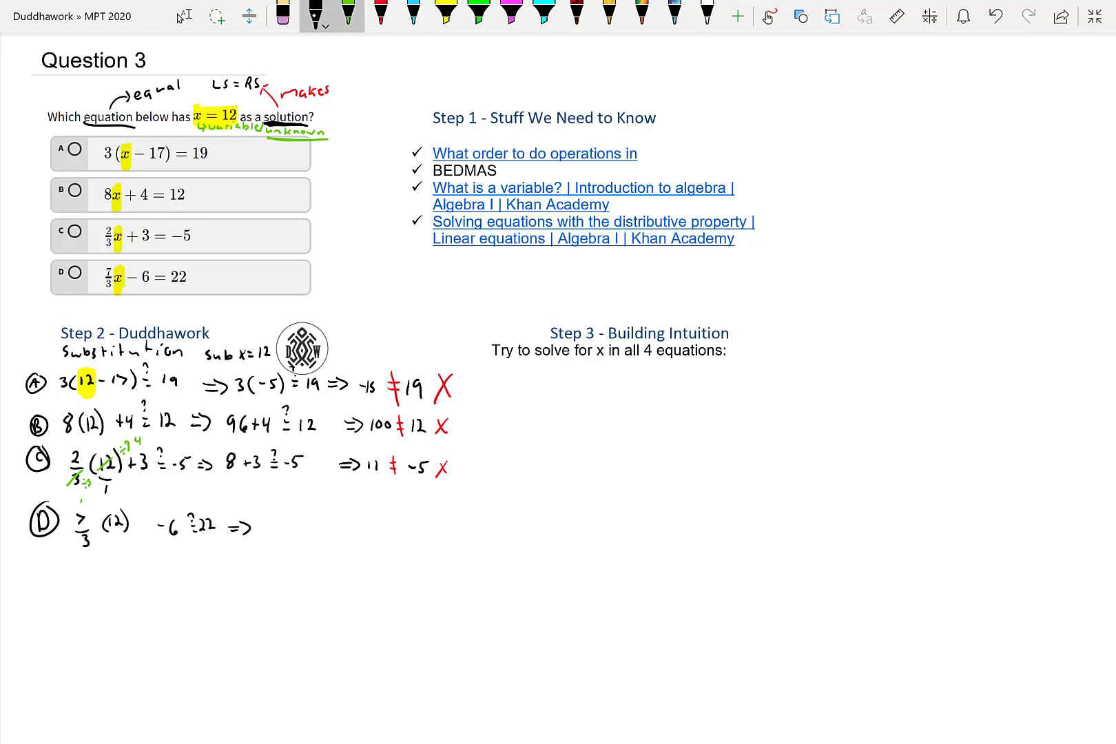
pyautogui.moveTo(92, 535)
pyautogui.mouseDown()
pyautogui.moveTo(81, 547)
pyautogui.moveTo(104, 553)
pyautogui.mouseUp()
pyautogui.moveTo(94, 562); pyautogui.dragTo(93, 569)
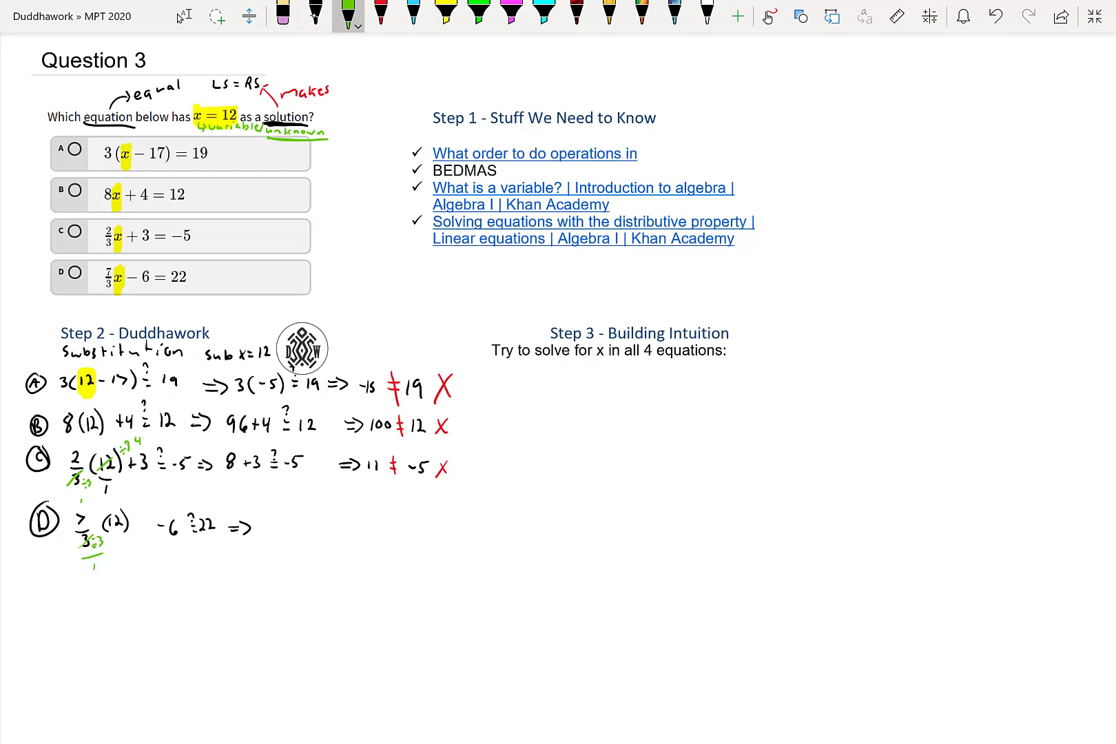
pyautogui.moveTo(123, 516)
pyautogui.mouseDown()
pyautogui.moveTo(108, 528)
pyautogui.moveTo(136, 522)
pyautogui.moveTo(131, 536)
pyautogui.mouseUp()
pyautogui.moveTo(123, 547); pyautogui.dragTo(123, 553)
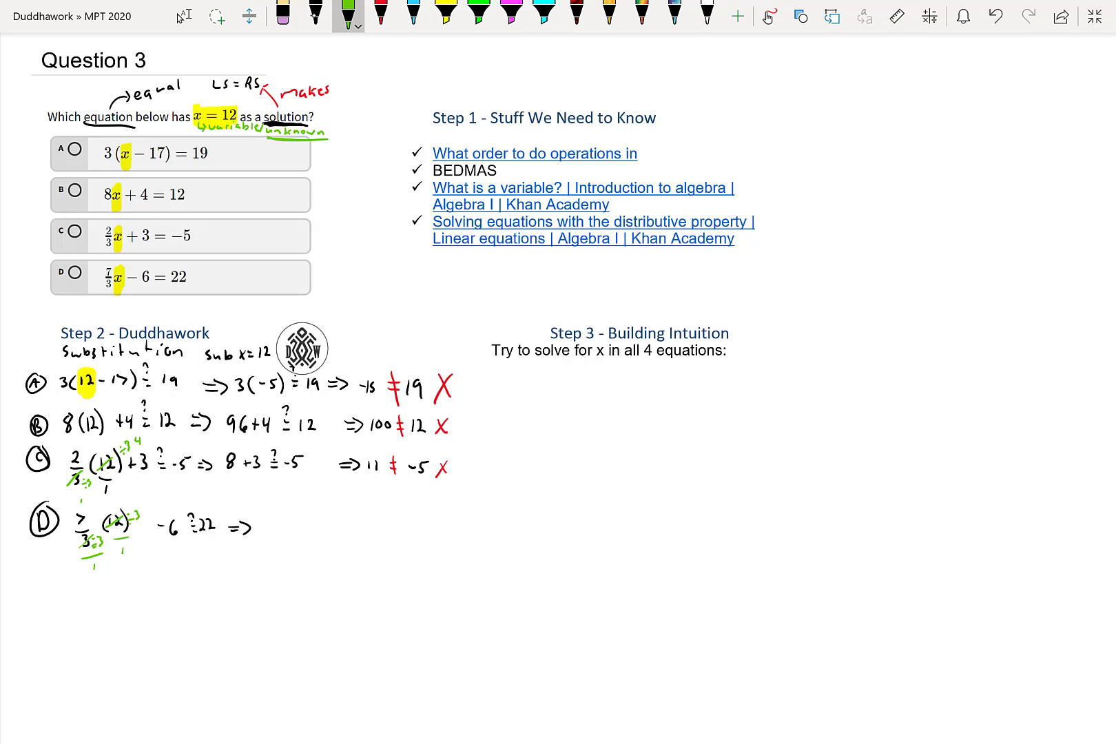
pyautogui.moveTo(139, 500); pyautogui.dragTo(143, 507)
pyautogui.click(315, 15)
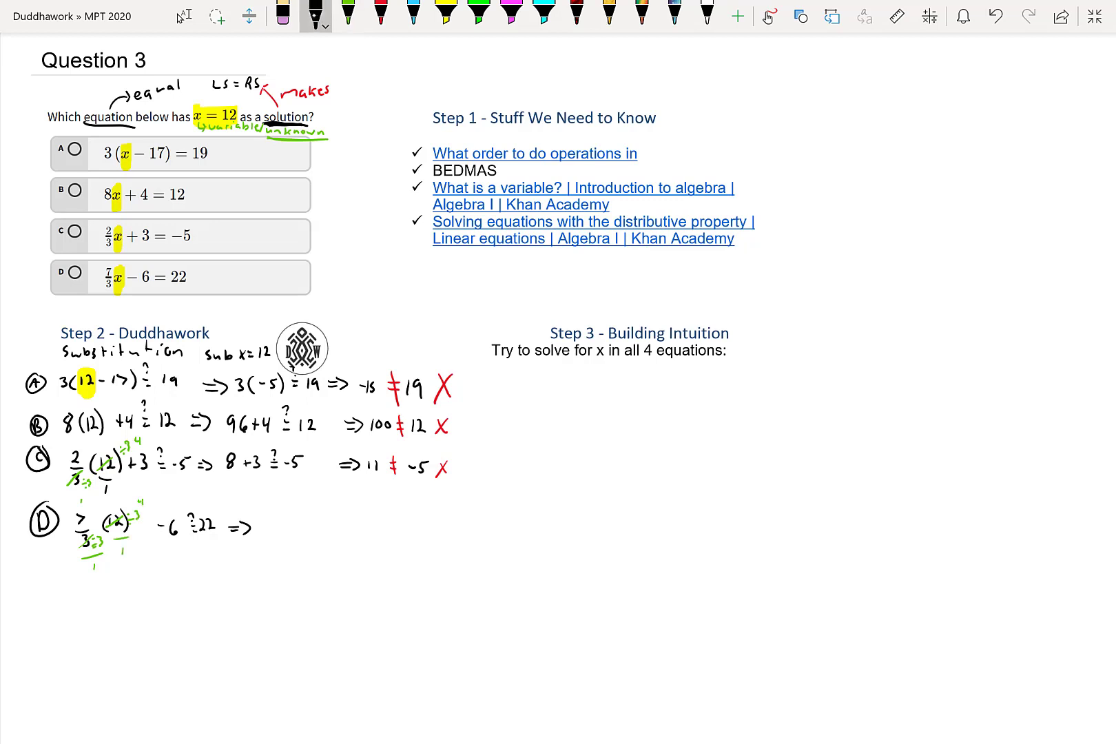
# Continue line D with 28 − 6 ?= 22 ⇒ 22 = 22.
pyautogui.moveTo(265, 518)
pyautogui.mouseDown()
pyautogui.moveTo(268, 527)
pyautogui.moveTo(276, 516)
pyautogui.moveTo(324, 518)
pyautogui.moveTo(341, 531)
pyautogui.mouseUp()
pyautogui.moveTo(342, 518)
pyautogui.mouseDown()
pyautogui.moveTo(354, 531)
pyautogui.moveTo(367, 521)
pyautogui.mouseUp()
pyautogui.moveTo(358, 529); pyautogui.dragTo(367, 528)
pyautogui.moveTo(365, 520)
pyautogui.mouseDown()
pyautogui.moveTo(374, 534)
pyautogui.moveTo(422, 525)
pyautogui.mouseUp()
pyautogui.moveTo(414, 531); pyautogui.dragTo(423, 531)
pyautogui.hotkey('ctrl', 'z')
pyautogui.hotkey('ctrl', 'z')
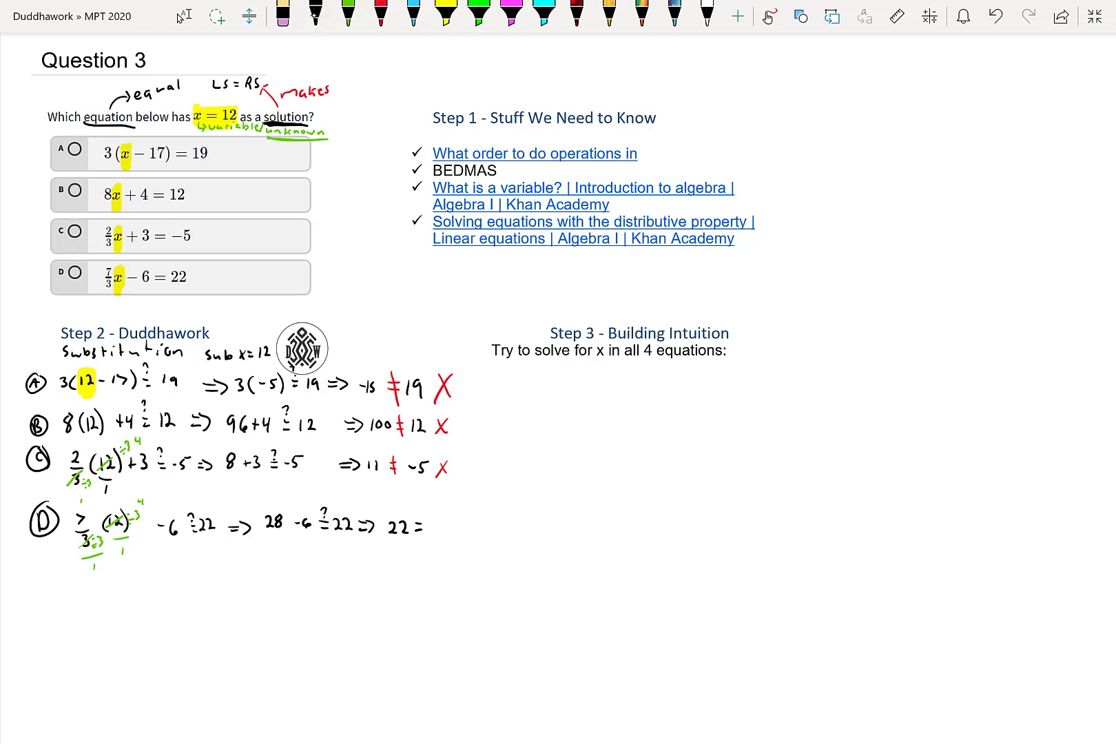
pyautogui.moveTo(429, 522)
pyautogui.mouseDown()
pyautogui.moveTo(446, 535)
pyautogui.moveTo(467, 515)
pyautogui.mouseUp()
# Fill answer D's choice circle and tick it in green.
pyautogui.click(348, 15)
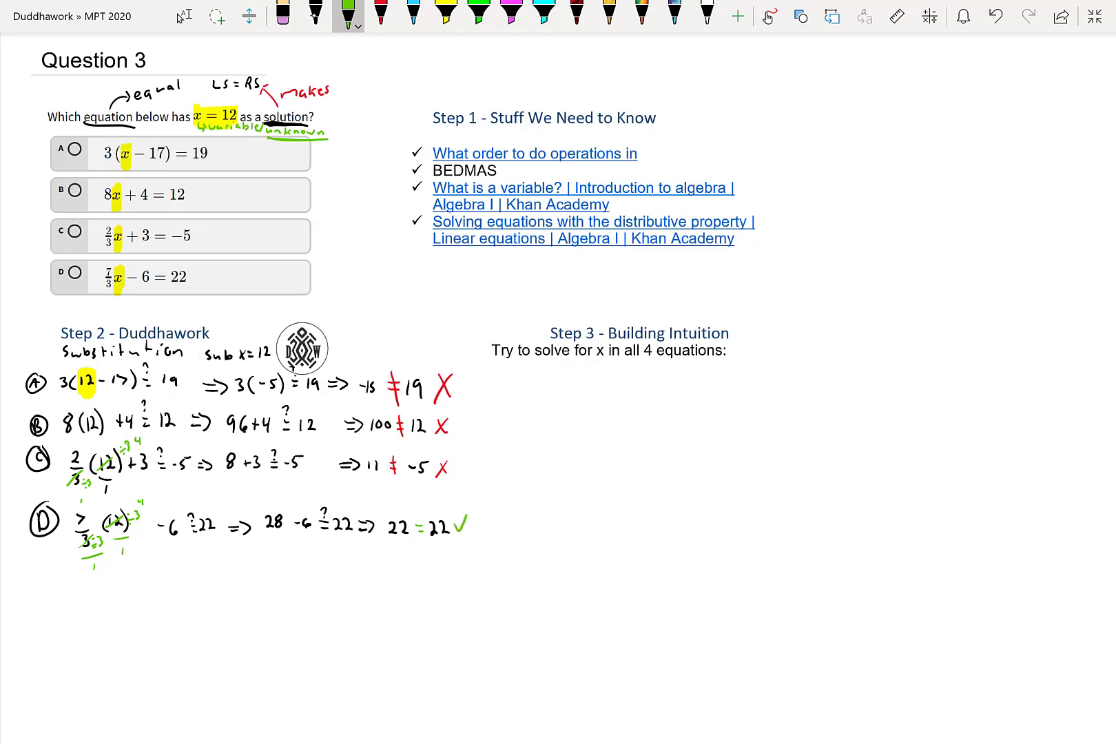
pyautogui.moveTo(70, 268); pyautogui.dragTo(74, 270)
pyautogui.moveTo(222, 274); pyautogui.dragTo(250, 261)
# Draw a brace by Step 3, write circled A with 3(x − 17) = 19, and arc over 3(.
pyautogui.click(316, 14)
pyautogui.moveTo(480, 342); pyautogui.dragTo(481, 540)
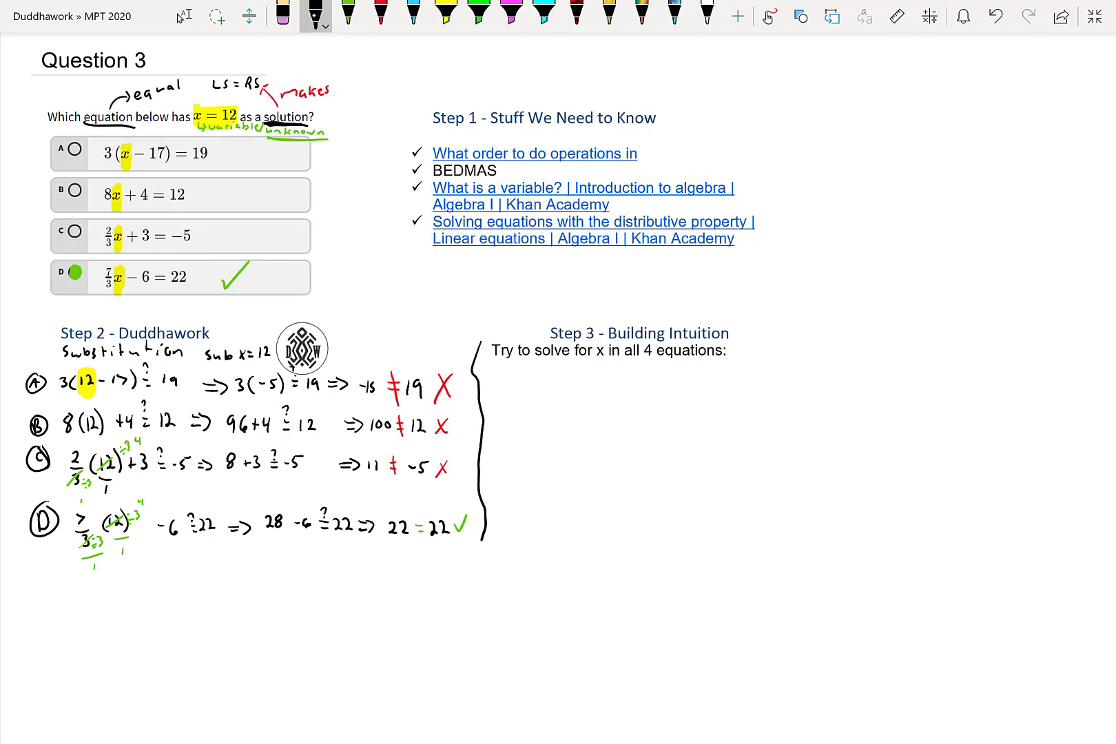
pyautogui.moveTo(493, 388)
pyautogui.mouseDown()
pyautogui.moveTo(509, 372)
pyautogui.moveTo(524, 390)
pyautogui.moveTo(555, 387)
pyautogui.mouseUp()
pyautogui.moveTo(554, 378)
pyautogui.mouseDown()
pyautogui.moveTo(547, 386)
pyautogui.moveTo(587, 392)
pyautogui.moveTo(613, 384)
pyautogui.mouseUp()
pyautogui.moveTo(607, 389); pyautogui.dragTo(614, 388)
pyautogui.moveTo(621, 379); pyautogui.dragTo(630, 396)
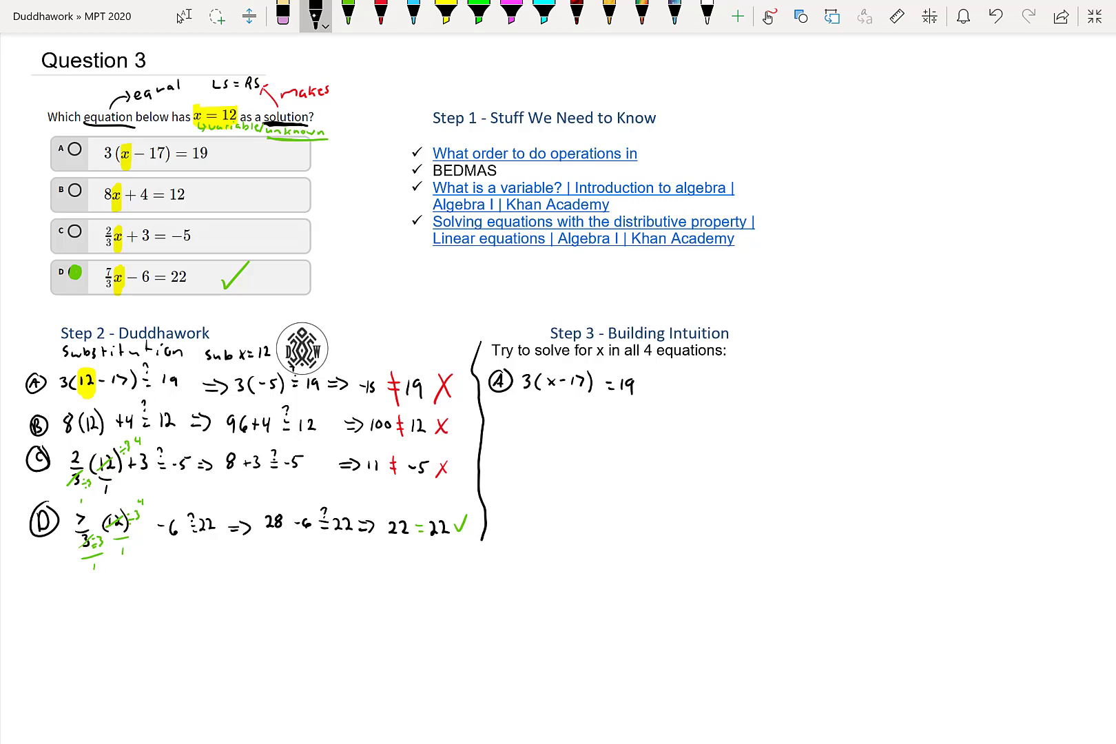
pyautogui.moveTo(529, 374); pyautogui.dragTo(579, 369)
pyautogui.moveTo(663, 383); pyautogui.dragTo(673, 383)
pyautogui.moveTo(662, 389); pyautogui.dragTo(672, 390)
pyautogui.hotkey('ctrl', 'z')
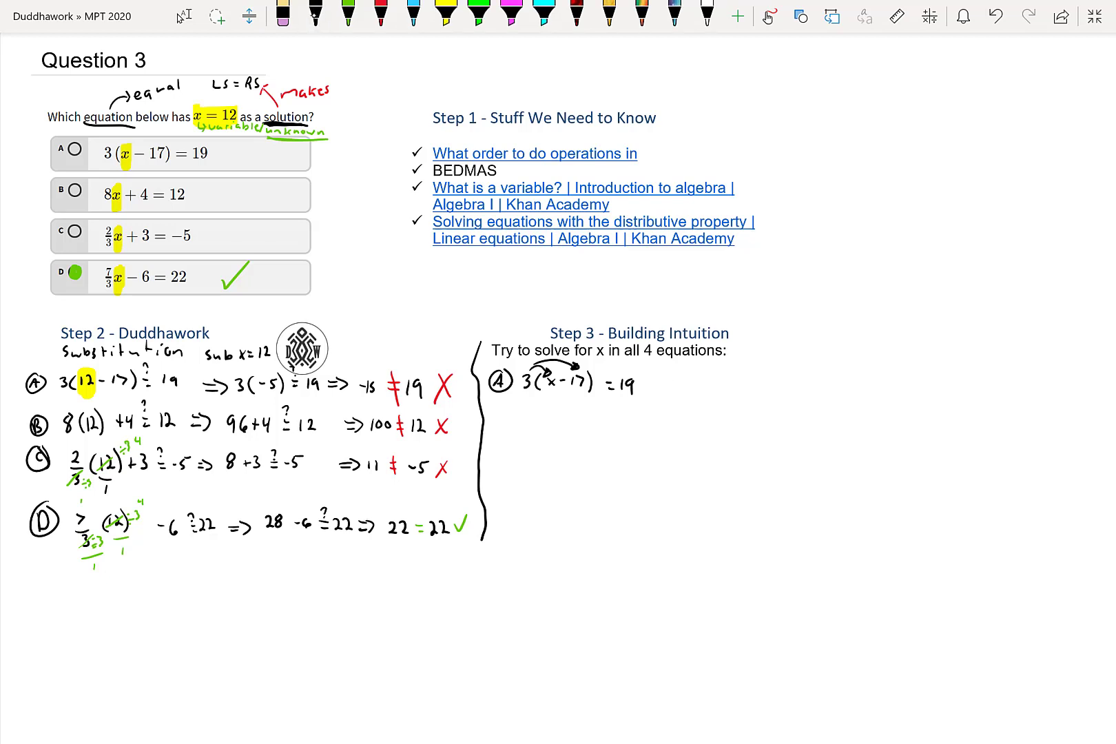
# In black ink, write 3x − 51 = 19 under equation A and begin the next 3x line.
pyautogui.click(315, 15)
pyautogui.moveTo(526, 400)
pyautogui.mouseDown()
pyautogui.moveTo(526, 412)
pyautogui.moveTo(541, 410)
pyautogui.mouseUp()
pyautogui.moveTo(542, 404); pyautogui.dragTo(535, 410)
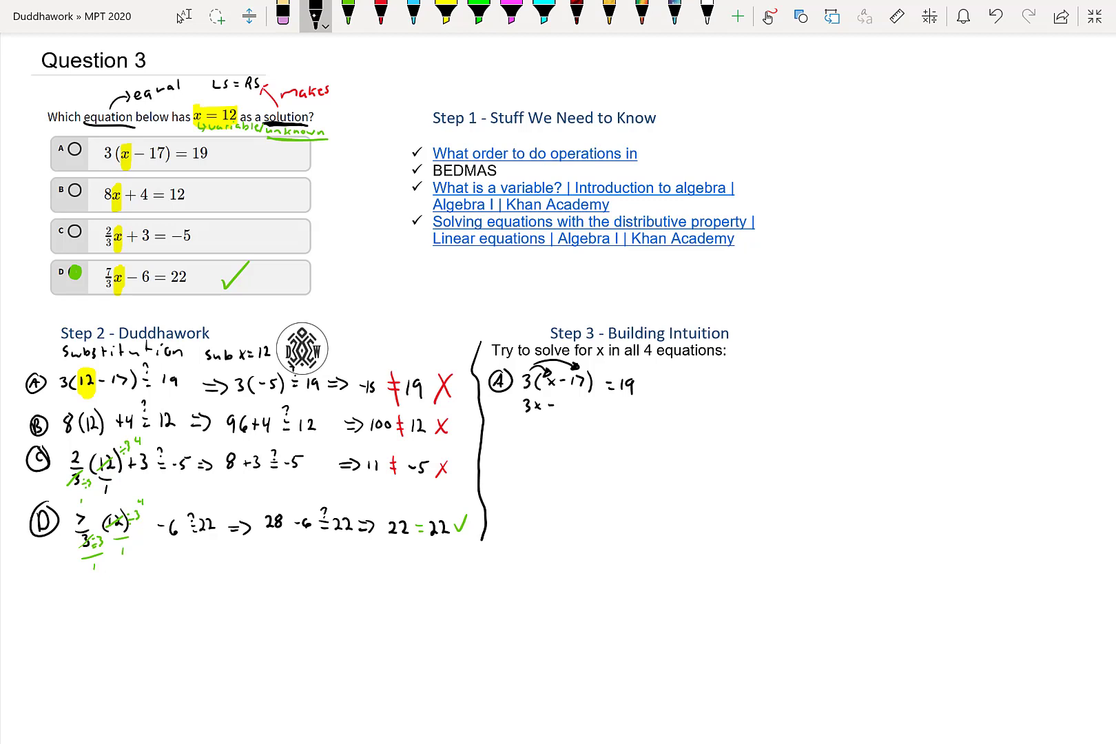
pyautogui.moveTo(571, 402)
pyautogui.mouseDown()
pyautogui.moveTo(562, 412)
pyautogui.moveTo(610, 411)
pyautogui.mouseUp()
pyautogui.click(589, 405)
pyautogui.click(589, 411)
pyautogui.moveTo(531, 418); pyautogui.dragTo(532, 428)
pyautogui.moveTo(543, 423); pyautogui.dragTo(542, 433)
# Annotate +51 on both sides in green and complete the line 3x = 70.
pyautogui.click(348, 14)
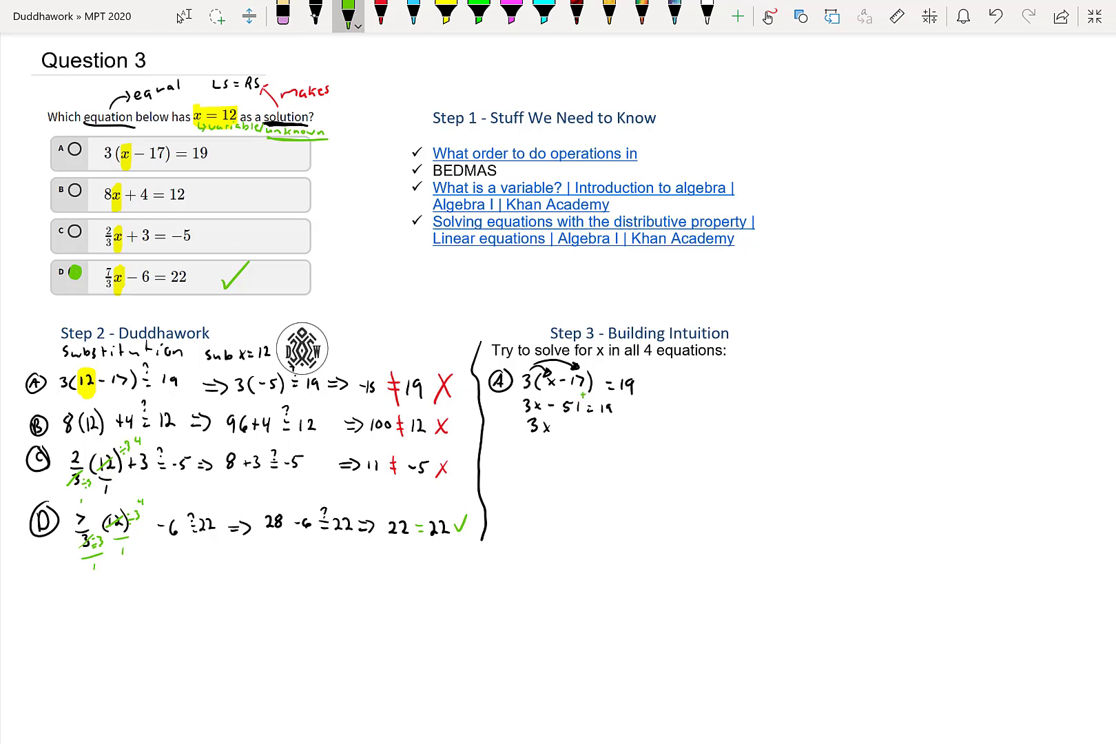
pyautogui.moveTo(591, 391); pyautogui.dragTo(631, 401)
pyautogui.click(316, 13)
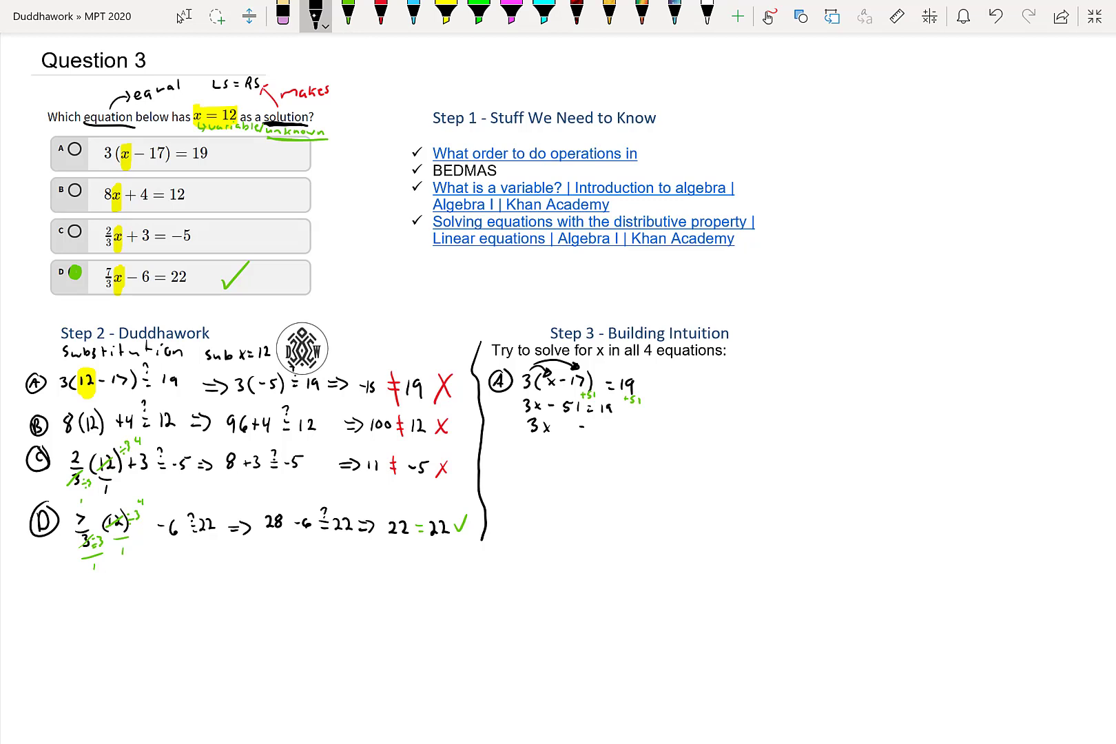
pyautogui.moveTo(594, 423); pyautogui.dragTo(597, 433)
pyautogui.moveTo(604, 423)
pyautogui.mouseDown()
pyautogui.moveTo(567, 454)
pyautogui.moveTo(589, 449)
pyautogui.mouseUp()
# Show ÷3 in green, then write x = 70/3 ≠ 12 in black.
pyautogui.click(348, 13)
pyautogui.moveTo(533, 436); pyautogui.dragTo(599, 446)
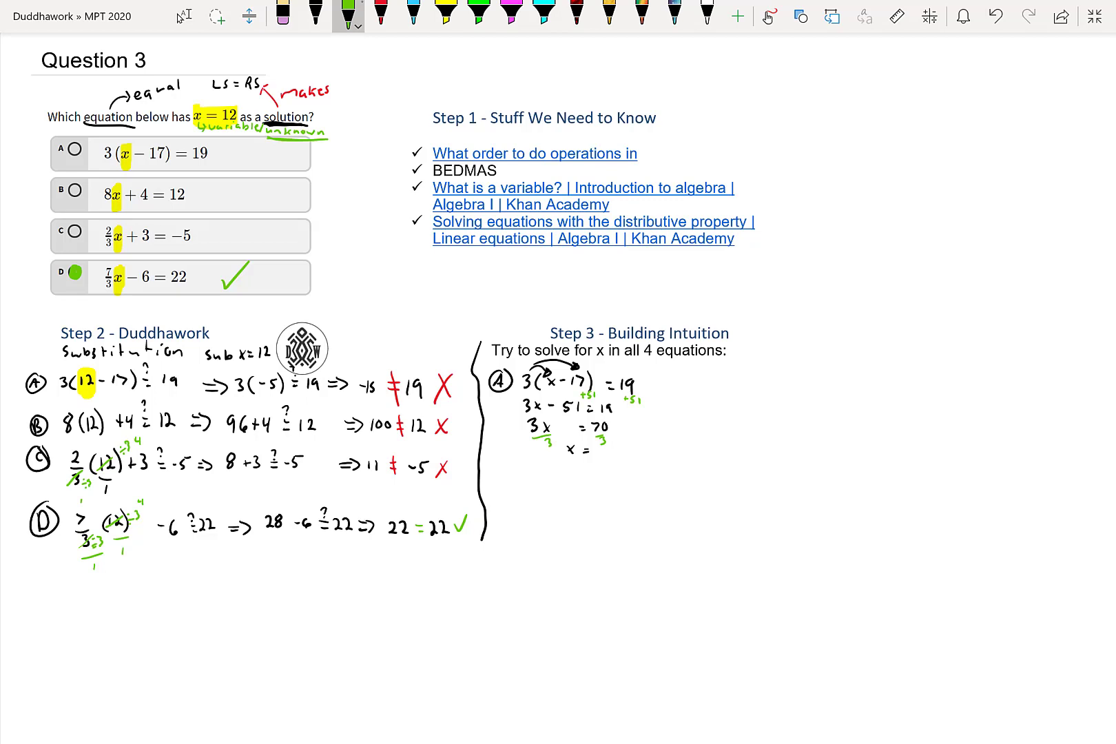
pyautogui.click(316, 13)
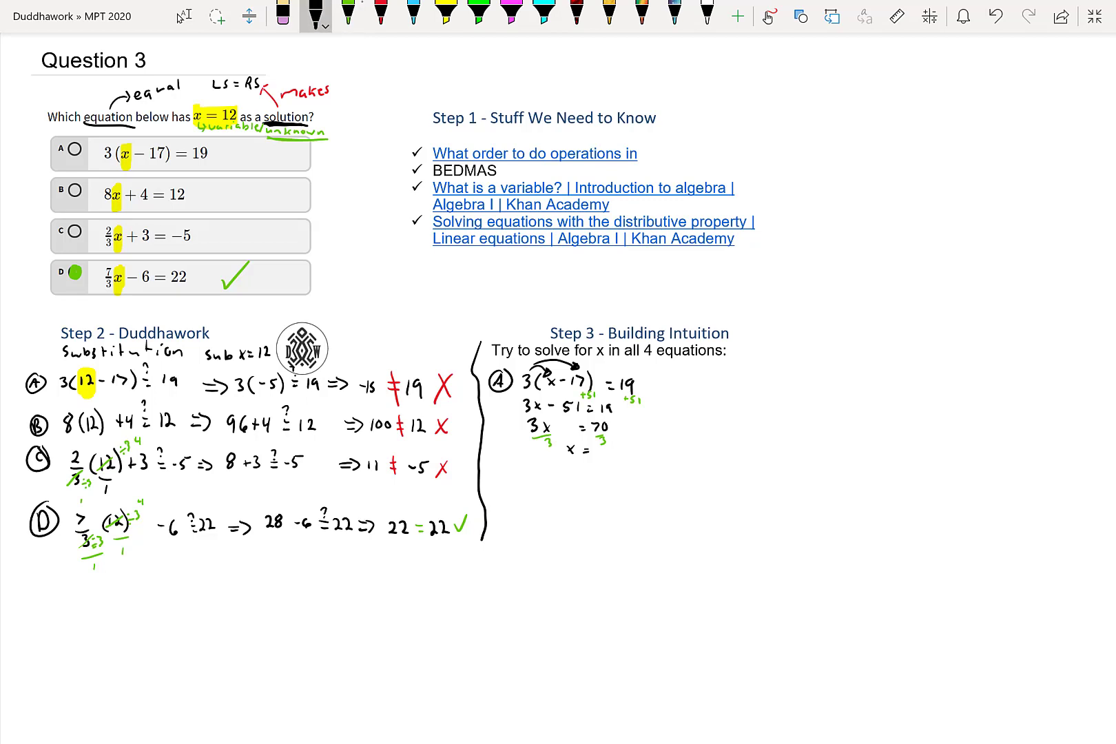
pyautogui.moveTo(600, 451)
pyautogui.mouseDown()
pyautogui.moveTo(615, 460)
pyautogui.moveTo(606, 478)
pyautogui.moveTo(563, 446)
pyautogui.mouseUp()
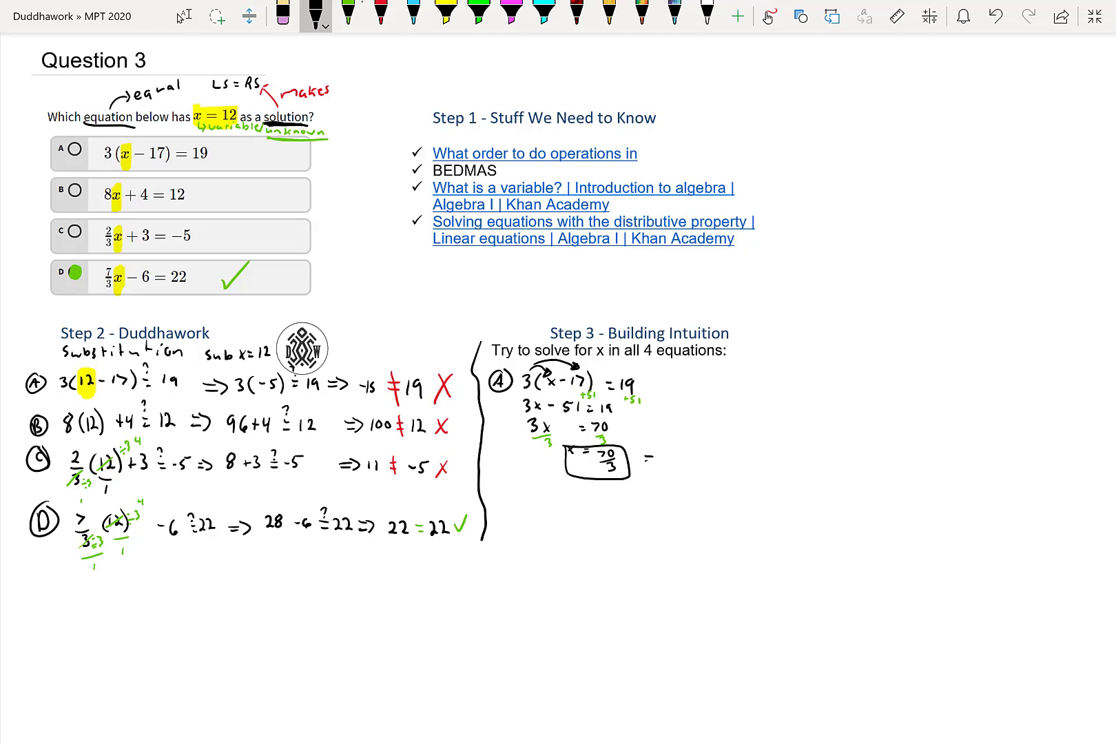
pyautogui.moveTo(652, 450); pyautogui.dragTo(644, 466)
pyautogui.moveTo(670, 451)
pyautogui.mouseDown()
pyautogui.moveTo(669, 466)
pyautogui.moveTo(681, 460)
pyautogui.mouseUp()
# Start a circled D below equation A's working.
pyautogui.click(217, 17)
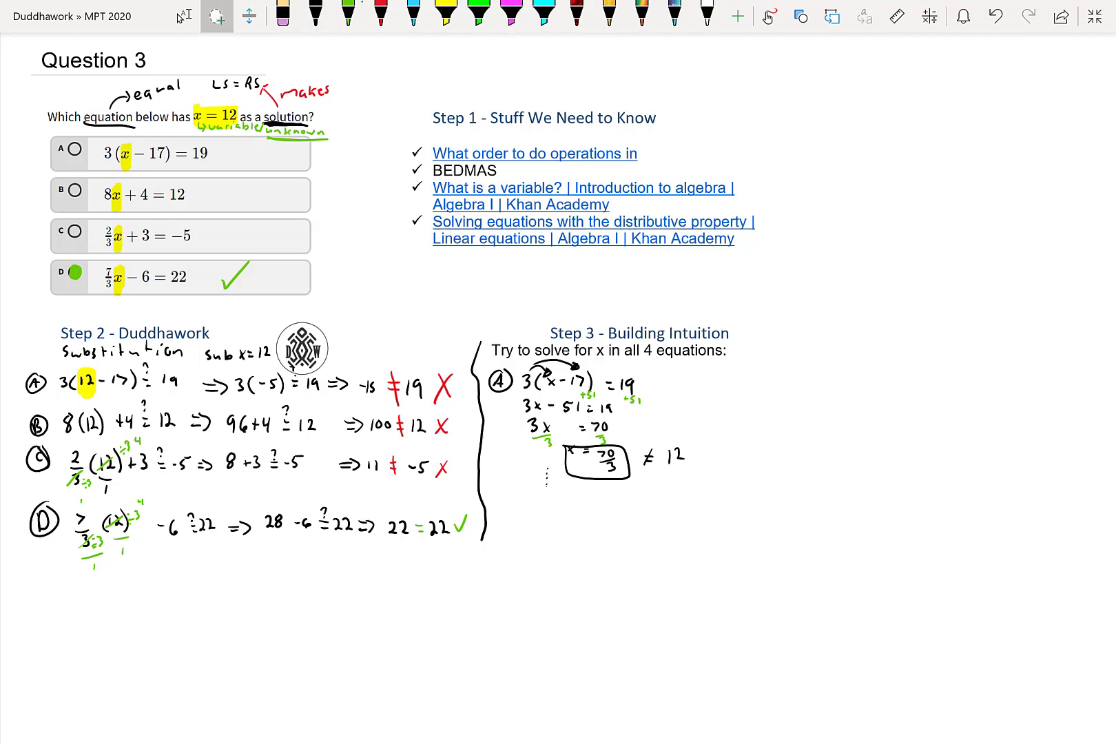
pyautogui.moveTo(546, 469)
pyautogui.mouseDown()
pyautogui.moveTo(547, 491)
pyautogui.moveTo(501, 518)
pyautogui.mouseUp()
pyautogui.click(316, 14)
pyautogui.moveTo(508, 497)
pyautogui.mouseDown()
pyautogui.moveTo(493, 511)
pyautogui.moveTo(509, 499)
pyautogui.mouseUp()
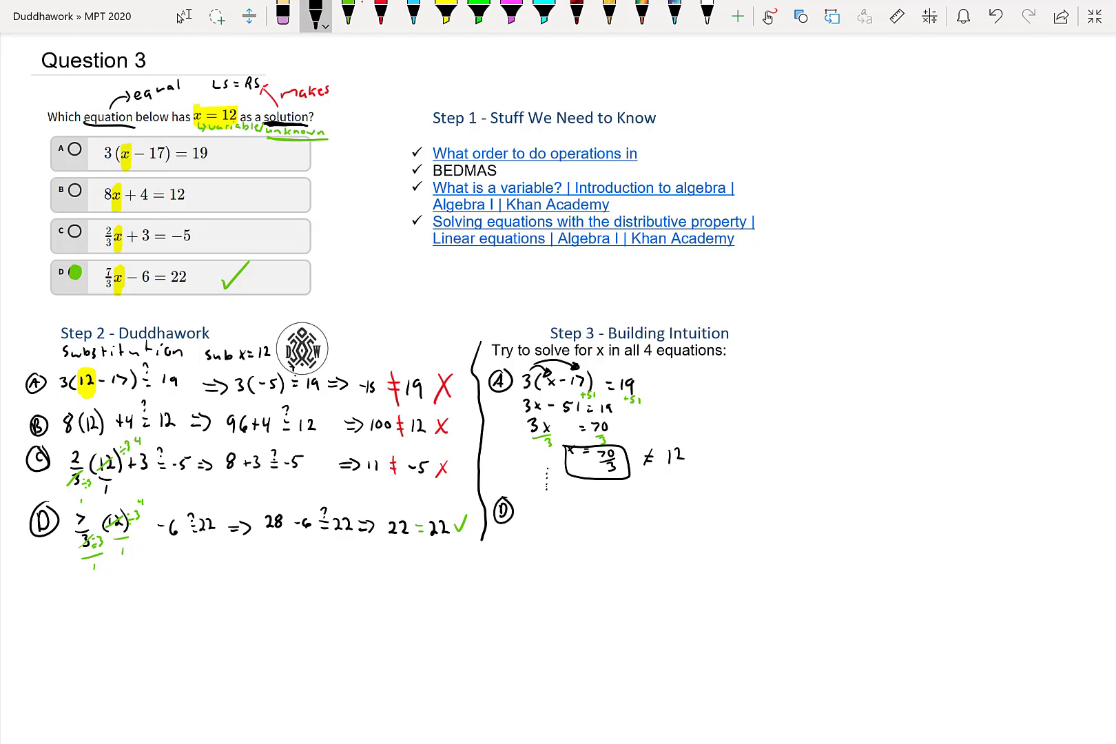
# Write circled B and C with 'exercise' in red, then 7/3 x − 6 = 22 in black after circled D.
pyautogui.click(381, 14)
pyautogui.moveTo(690, 396); pyautogui.dragTo(691, 413)
pyautogui.moveTo(690, 393)
pyautogui.mouseDown()
pyautogui.moveTo(692, 413)
pyautogui.moveTo(682, 396)
pyautogui.mouseUp()
pyautogui.moveTo(682, 396)
pyautogui.mouseDown()
pyautogui.moveTo(697, 389)
pyautogui.moveTo(734, 412)
pyautogui.moveTo(748, 405)
pyautogui.moveTo(739, 386)
pyautogui.mouseUp()
pyautogui.moveTo(691, 434); pyautogui.dragTo(747, 438)
pyautogui.click(315, 14)
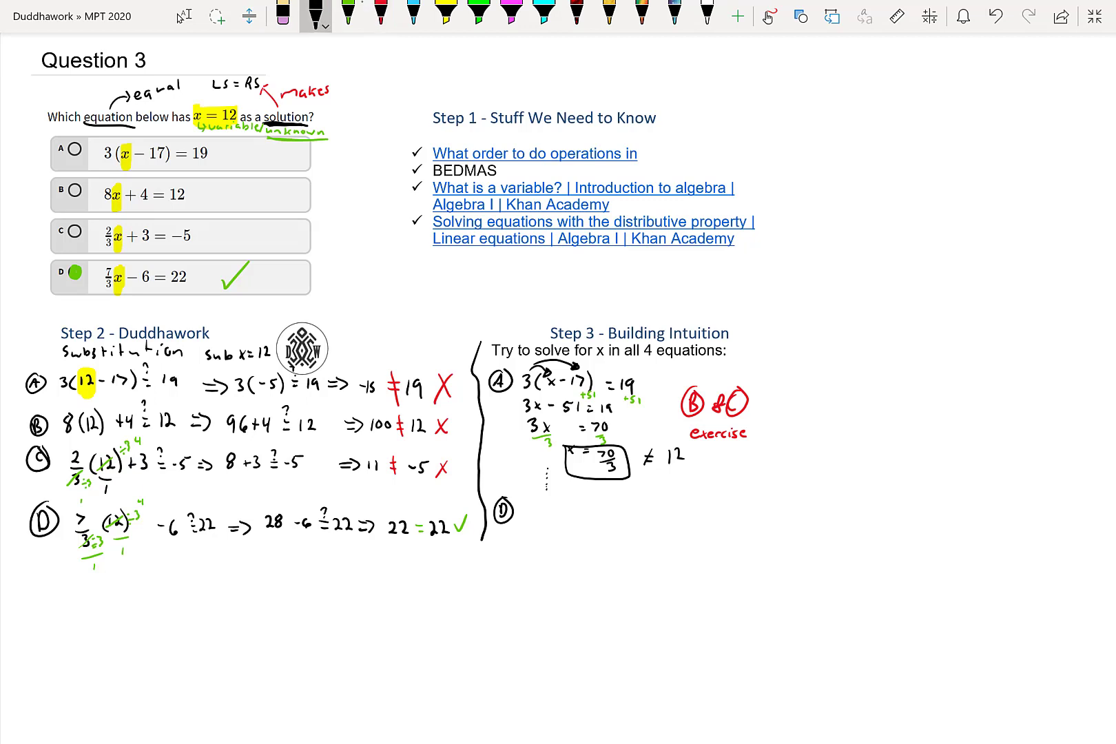
pyautogui.moveTo(526, 506)
pyautogui.mouseDown()
pyautogui.moveTo(530, 531)
pyautogui.moveTo(564, 519)
pyautogui.moveTo(611, 525)
pyautogui.mouseUp()
# Write 7/3 x = below equation D and annotate +6 on both sides in green.
pyautogui.moveTo(527, 545); pyautogui.dragTo(529, 559)
pyautogui.moveTo(537, 551); pyautogui.dragTo(537, 563)
pyautogui.moveTo(549, 547); pyautogui.dragTo(582, 547)
pyautogui.moveTo(576, 553); pyautogui.dragTo(604, 544)
pyautogui.click(348, 14)
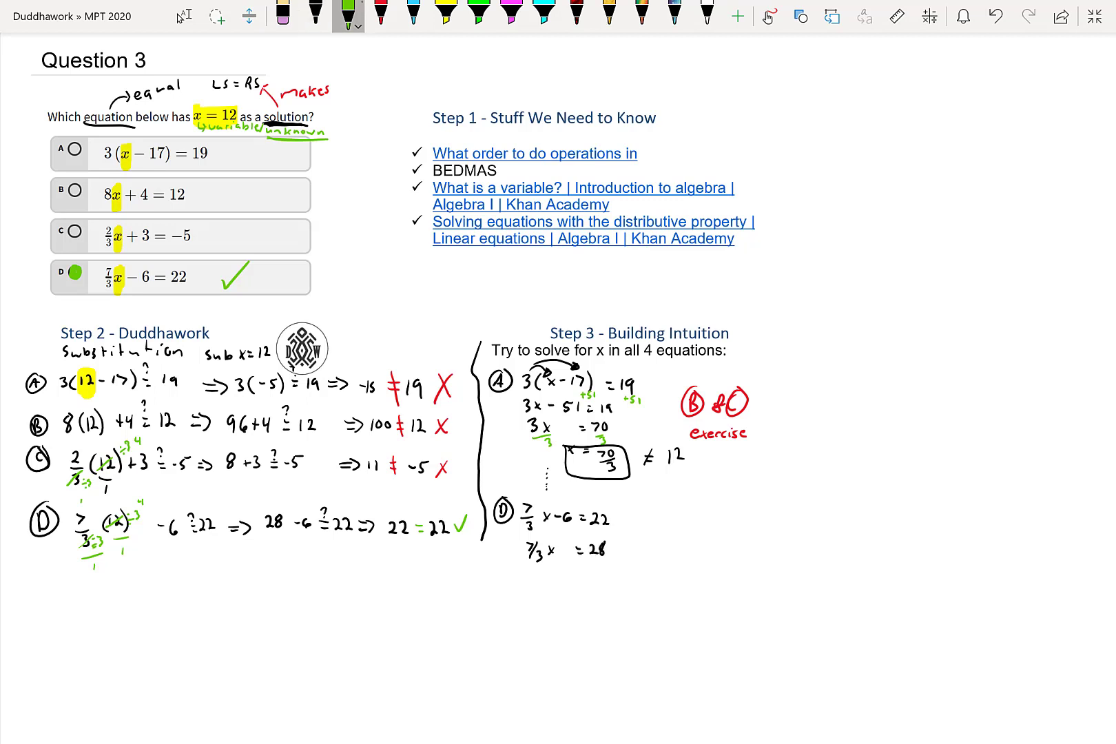
pyautogui.moveTo(579, 492)
pyautogui.mouseDown()
pyautogui.moveTo(577, 501)
pyautogui.moveTo(606, 499)
pyautogui.mouseUp()
pyautogui.moveTo(602, 496); pyautogui.dragTo(609, 503)
pyautogui.click(316, 13)
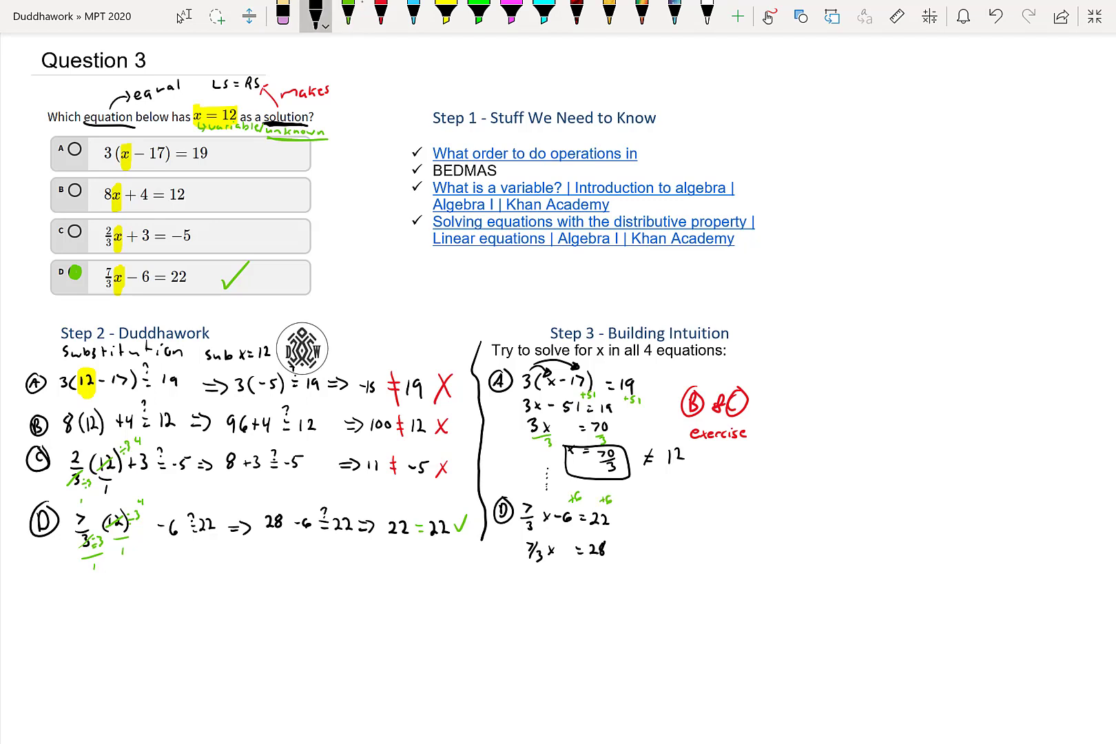
# Mark ×3 on both sides in green and write 7x = 84 in black.
pyautogui.click(347, 14)
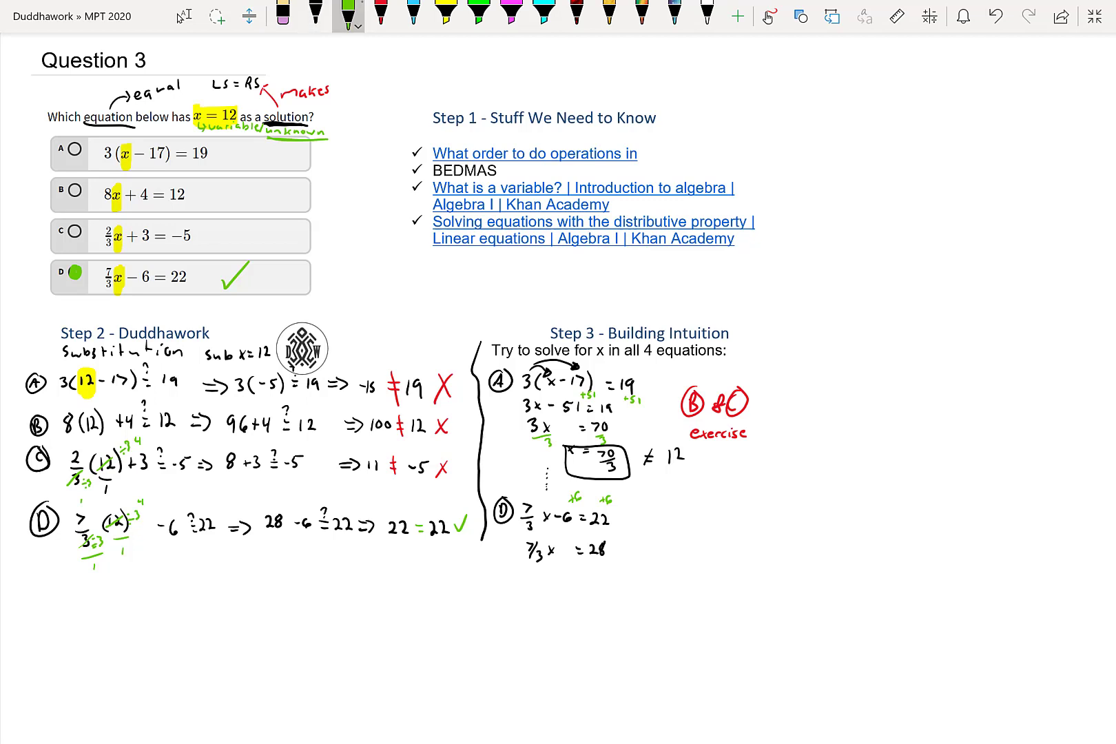
pyautogui.moveTo(496, 551); pyautogui.dragTo(497, 561)
pyautogui.moveTo(626, 549); pyautogui.dragTo(626, 557)
pyautogui.click(315, 14)
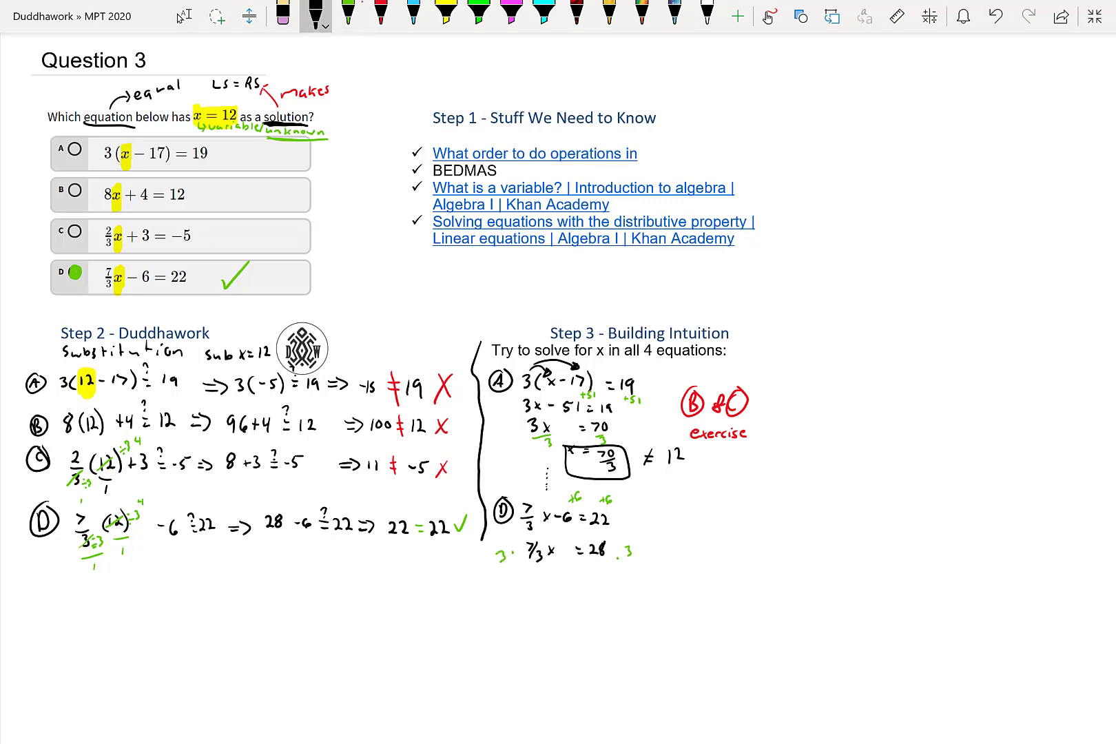
pyautogui.moveTo(536, 577); pyautogui.dragTo(580, 579)
pyautogui.moveTo(573, 585); pyautogui.dragTo(580, 586)
pyautogui.moveTo(600, 574)
pyautogui.mouseDown()
pyautogui.moveTo(596, 584)
pyautogui.moveTo(617, 585)
pyautogui.mouseUp()
pyautogui.moveTo(615, 575); pyautogui.dragTo(615, 589)
# Write x = 84/7 = 12 as the final line.
pyautogui.moveTo(552, 604); pyautogui.dragTo(557, 612)
pyautogui.moveTo(558, 603)
pyautogui.mouseDown()
pyautogui.moveTo(552, 611)
pyautogui.moveTo(595, 614)
pyautogui.mouseUp()
pyautogui.moveTo(576, 624)
pyautogui.mouseDown()
pyautogui.moveTo(597, 618)
pyautogui.moveTo(590, 635)
pyautogui.mouseUp()
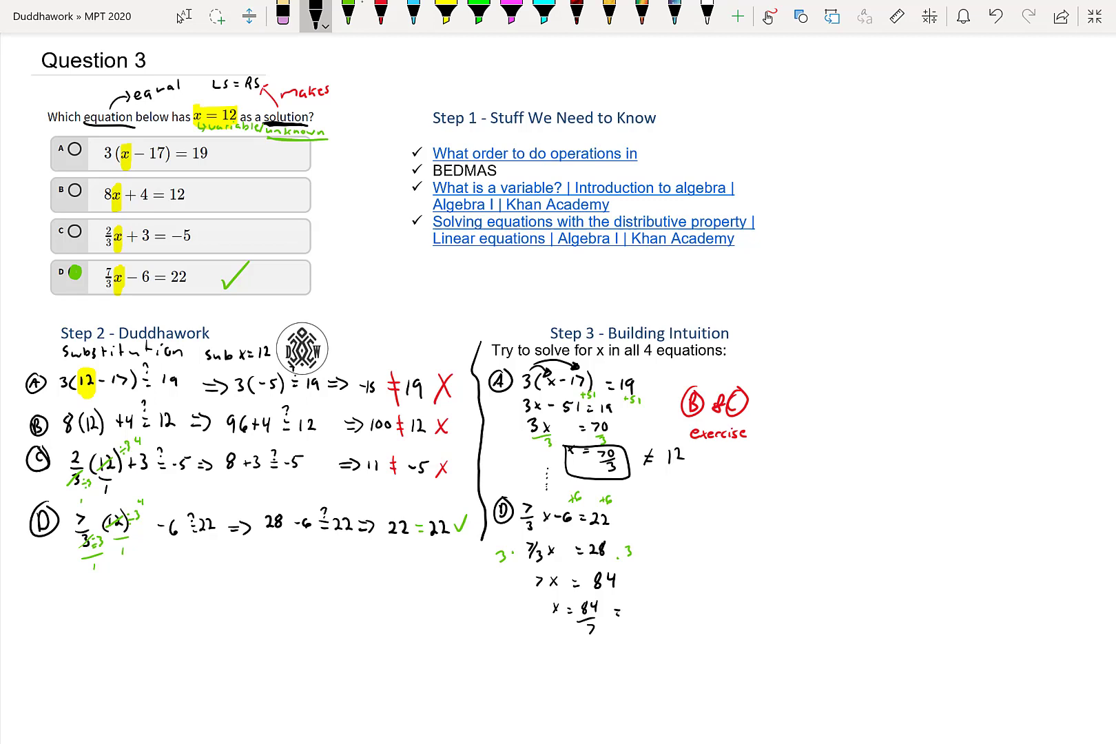
pyautogui.moveTo(632, 605)
pyautogui.mouseDown()
pyautogui.moveTo(632, 617)
pyautogui.moveTo(649, 619)
pyautogui.mouseUp()
# Add a typed text note 84/7=12 beside equation D.
pyautogui.click(183, 15)
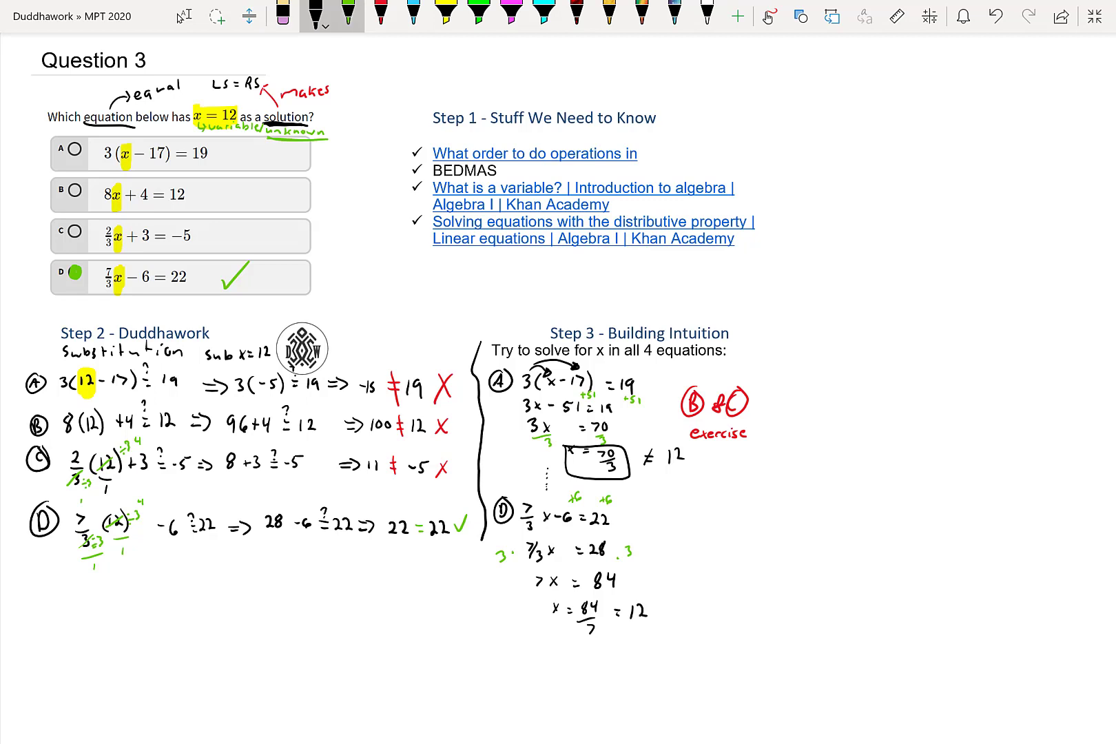
pyautogui.click(686, 530)
pyautogui.write('84')
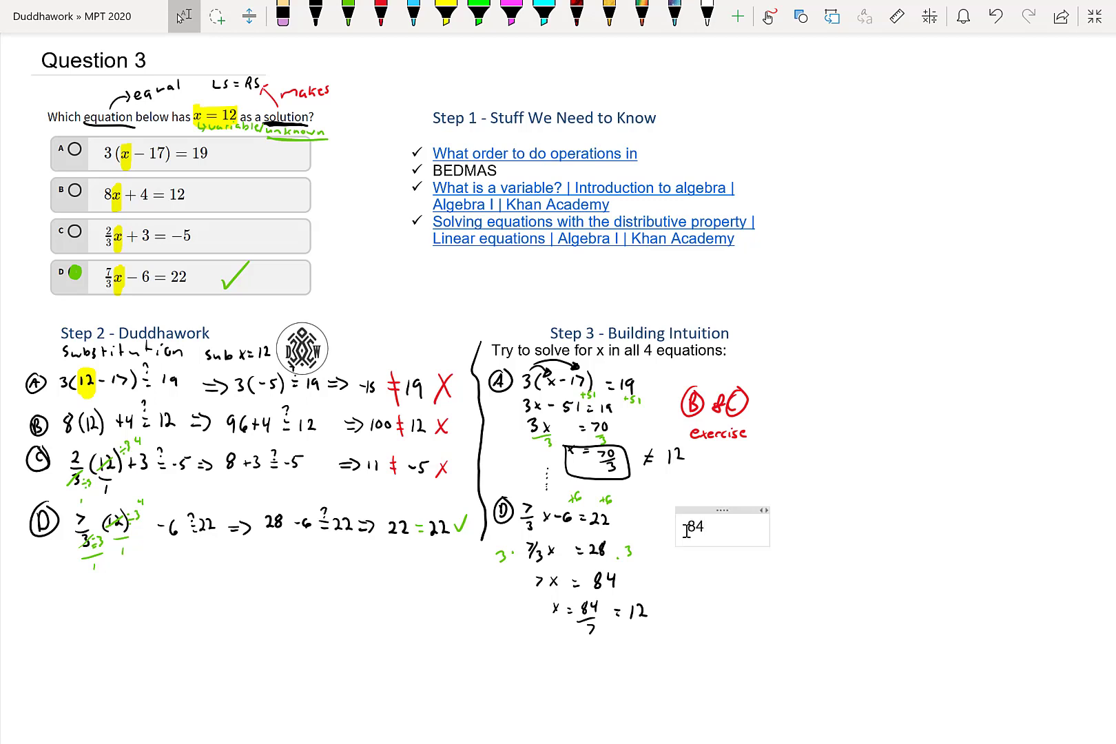
pyautogui.write('/7=12')
# In green, tick the x = 12 result and write x ≠ 12 with an arrow under 'exercise'.
pyautogui.click(348, 15)
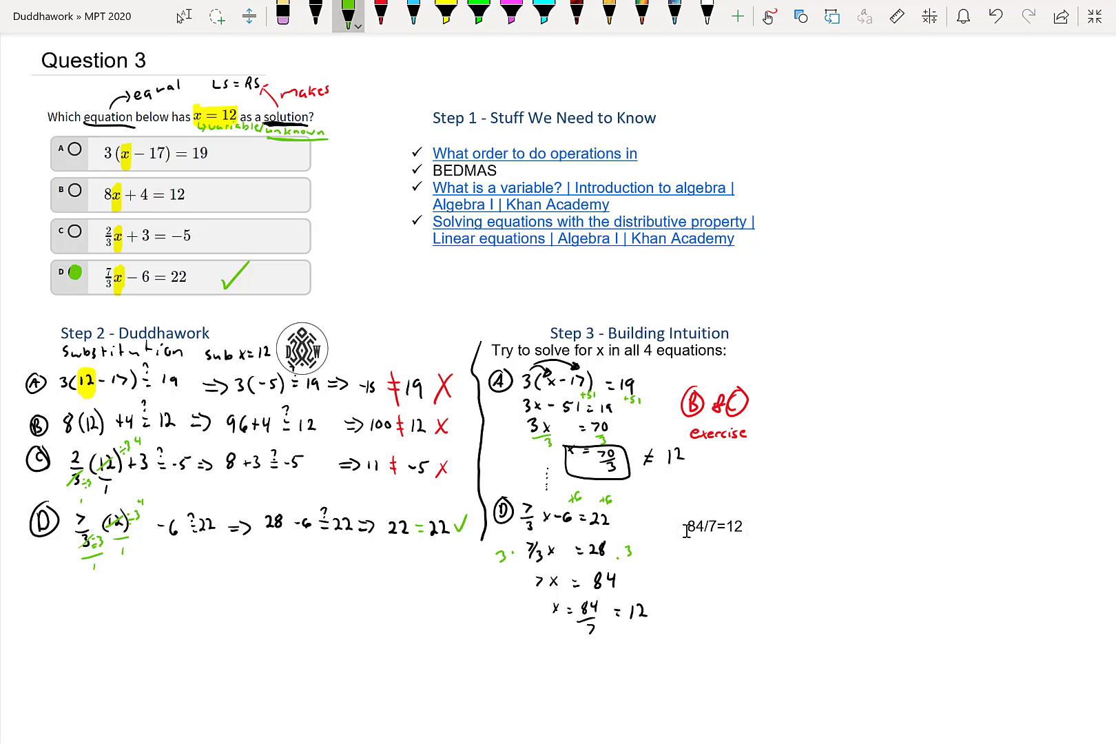
pyautogui.moveTo(657, 602); pyautogui.dragTo(674, 588)
pyautogui.moveTo(713, 451)
pyautogui.mouseDown()
pyautogui.moveTo(713, 477)
pyautogui.moveTo(718, 469)
pyautogui.mouseUp()
pyautogui.moveTo(709, 484)
pyautogui.mouseDown()
pyautogui.moveTo(708, 496)
pyautogui.moveTo(732, 487)
pyautogui.mouseUp()
pyautogui.moveTo(722, 493); pyautogui.dragTo(754, 492)
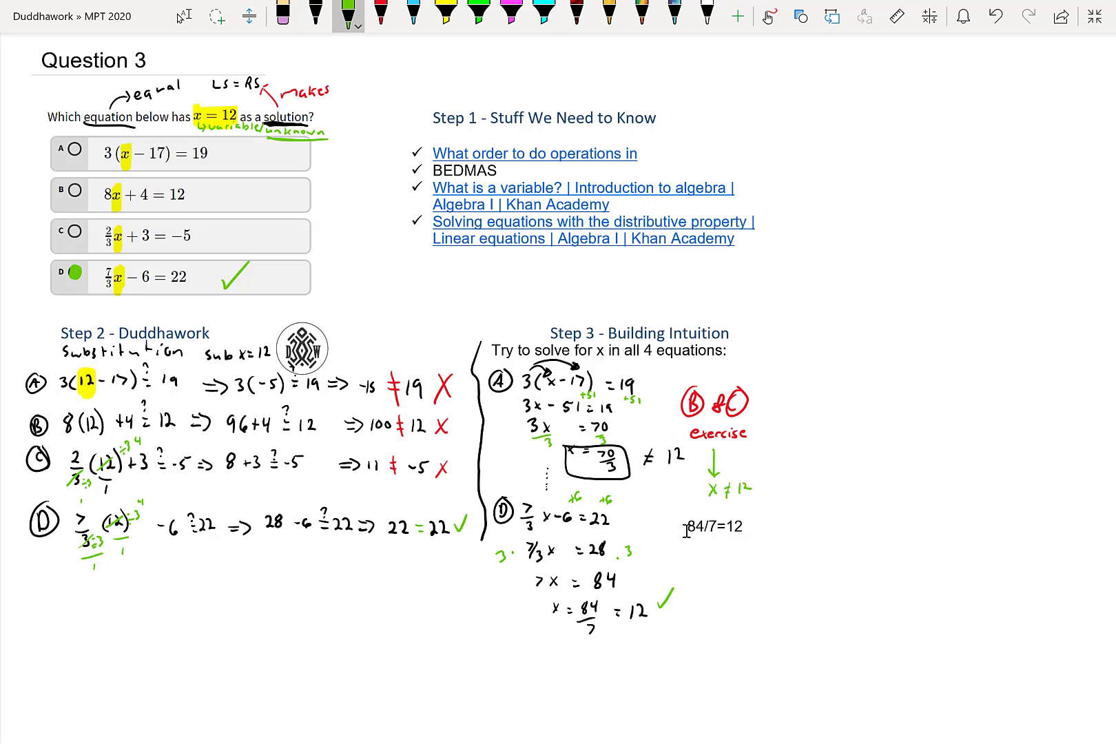